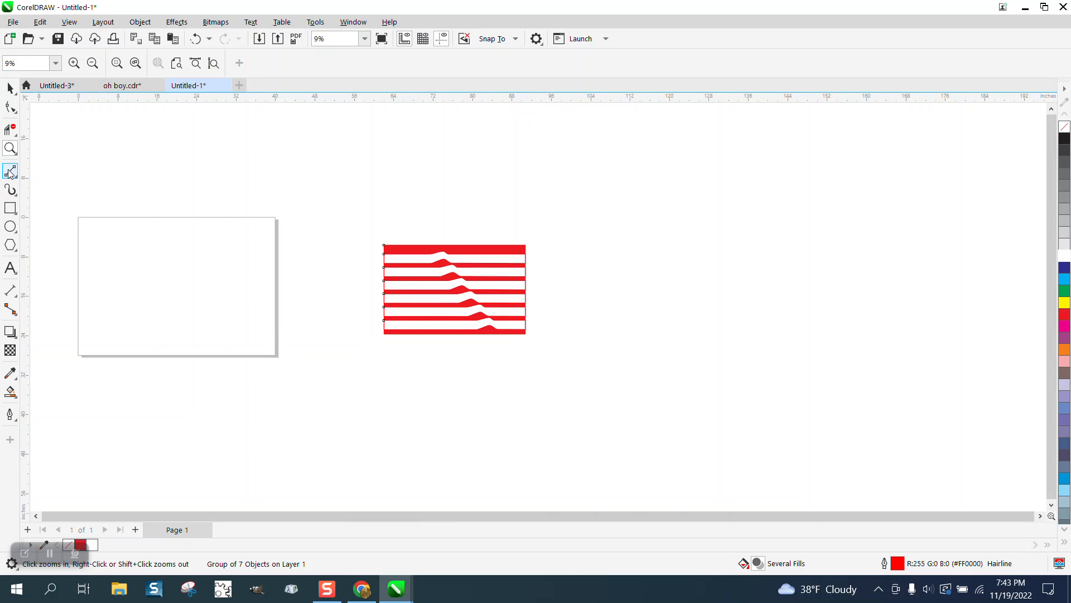
- Draw a rectangle about 33.7 by 20.8 inches on the page and fill it red
drag(67, 217, 356, 375)
click(10, 207)
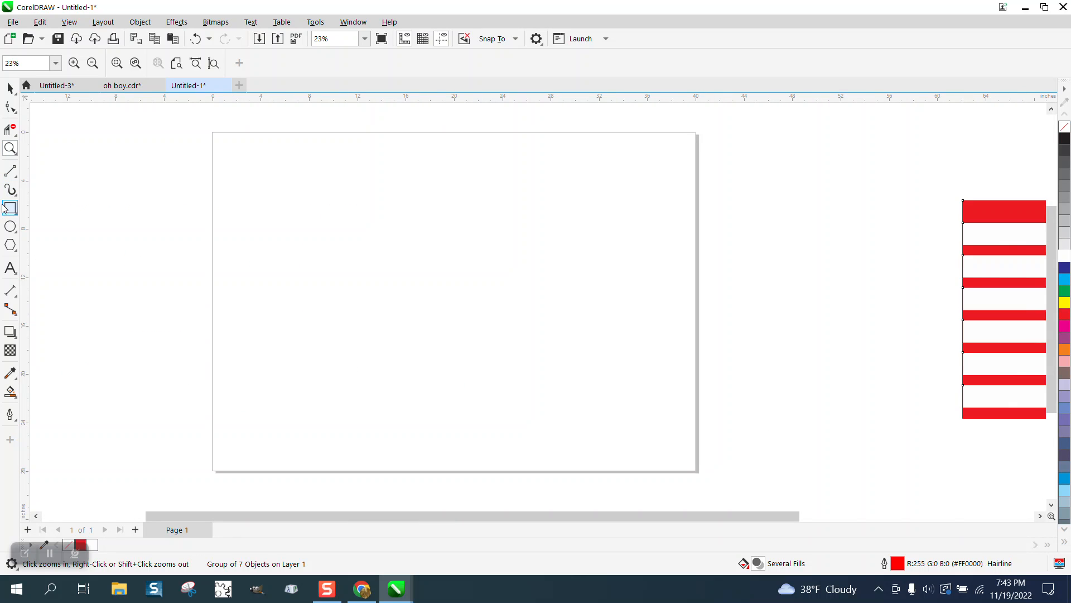
mouse_move(244, 177)
mouse_down()
mouse_move(275, 327)
mouse_move(612, 430)
mouse_move(652, 427)
mouse_up()
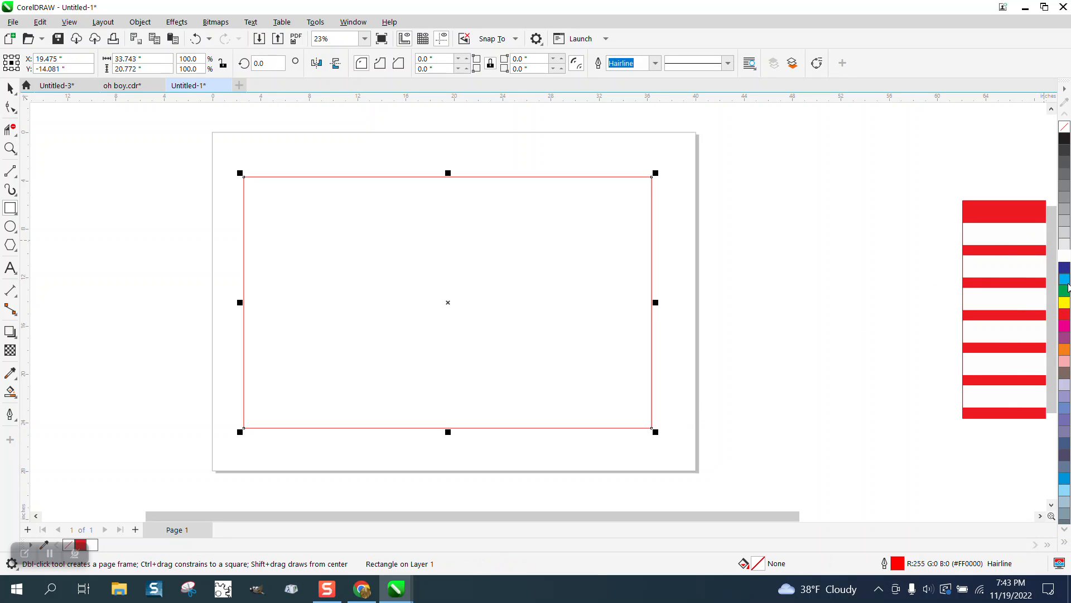
click(1066, 315)
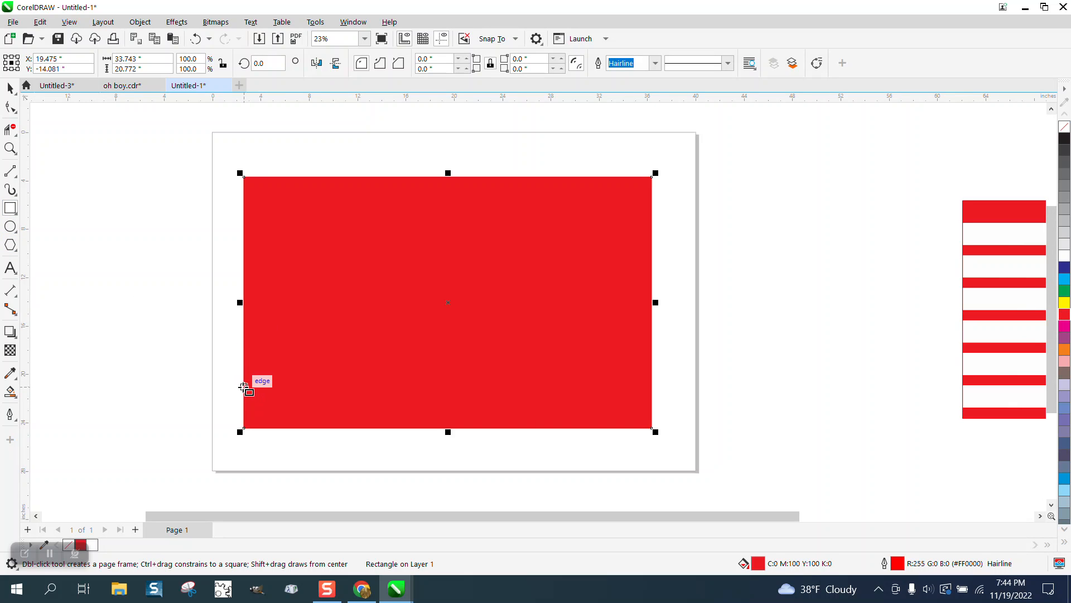
- Draw a white-filled stripe about 57.6 by 1.5 inches across the red rectangle's lower part and shift it slightly down
drag(244, 386, 941, 403)
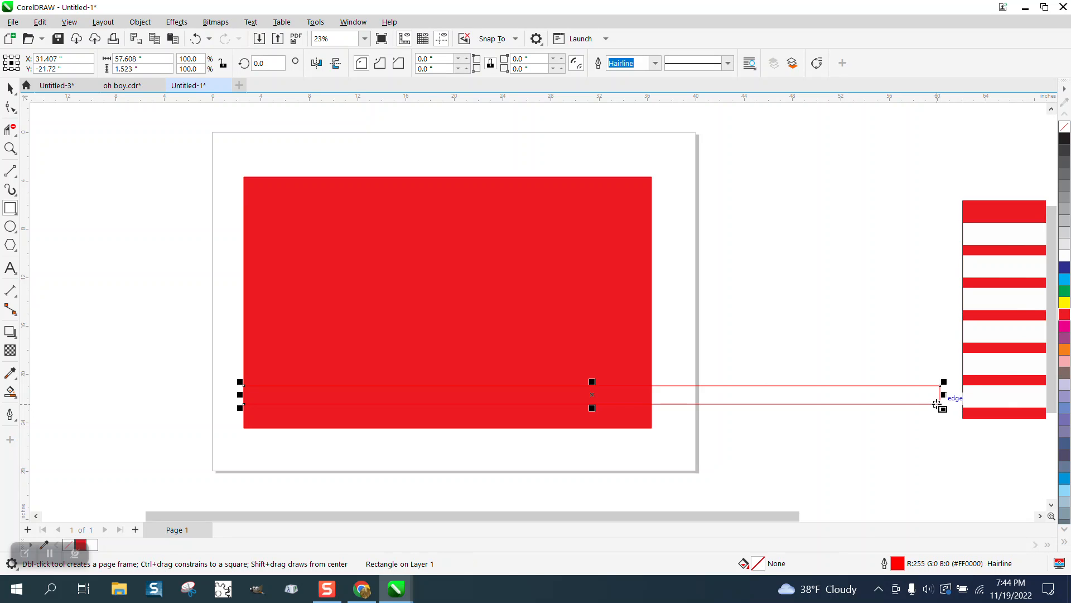
click(1065, 256)
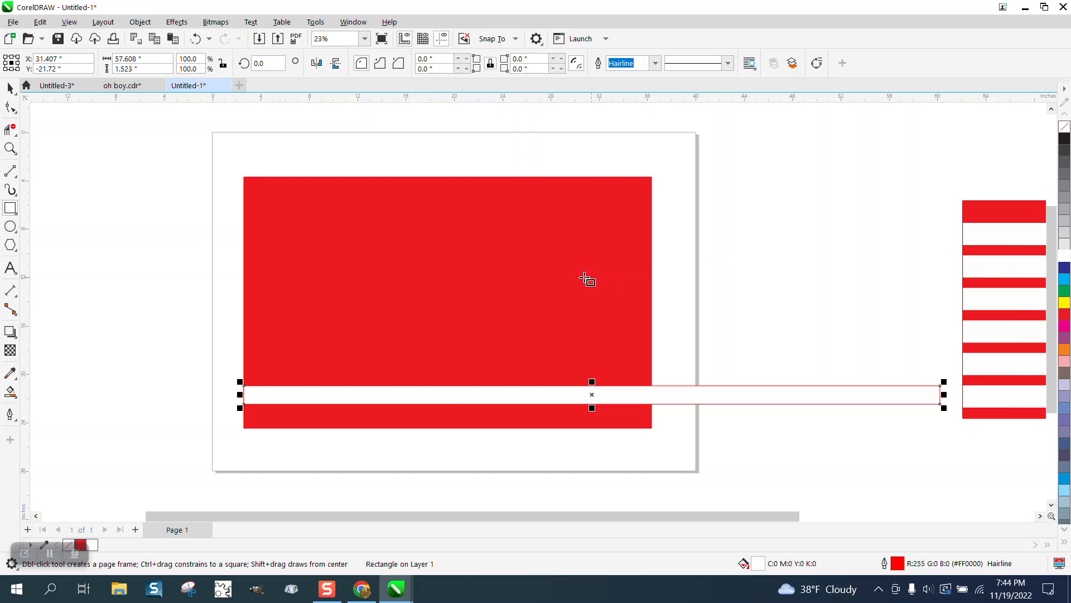
click(10, 147)
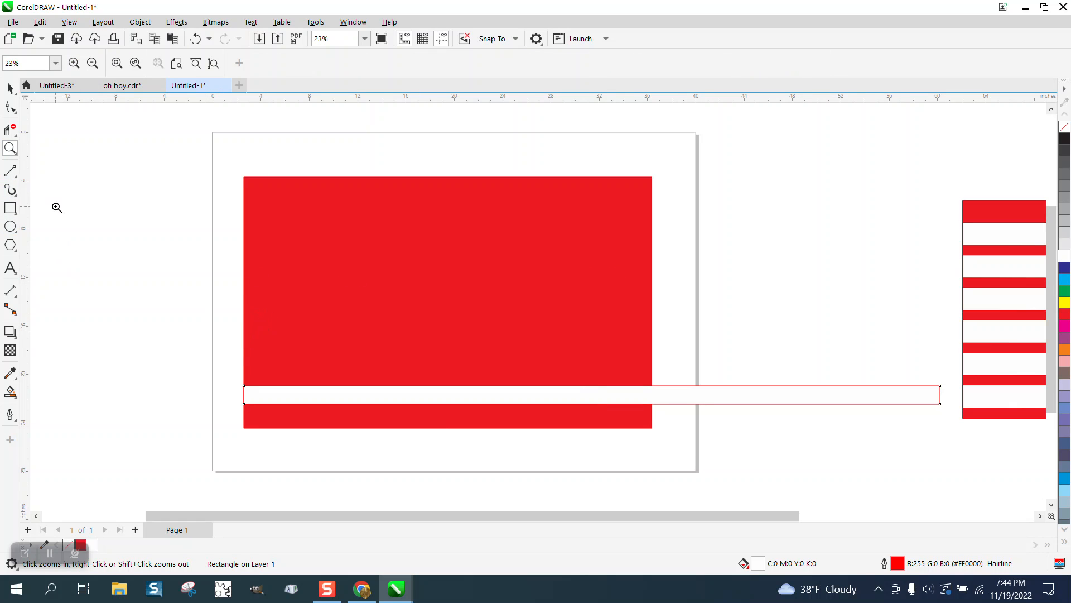
drag(220, 315, 699, 438)
click(10, 88)
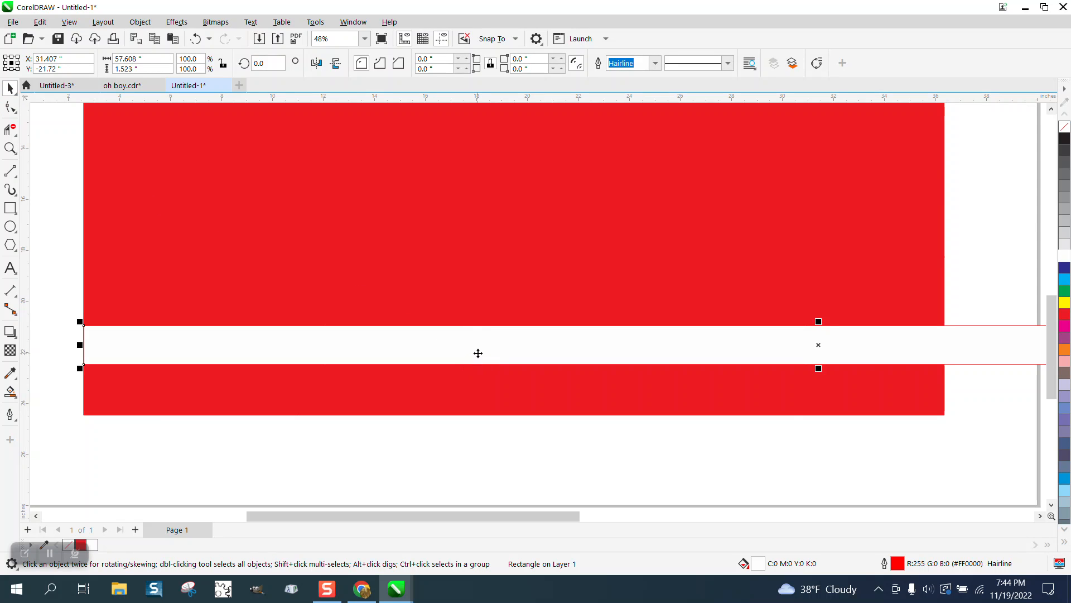
mouse_move(480, 354)
mouse_down()
mouse_move(481, 379)
mouse_move(481, 366)
mouse_up()
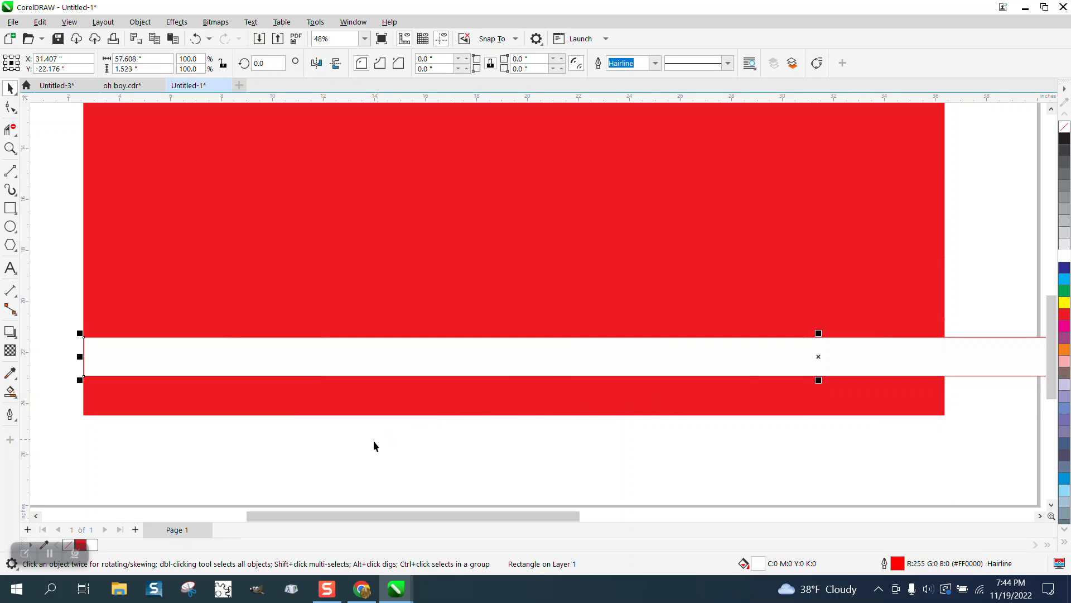
- Convert the white stripe rectangle to curves
scroll(260, 495, down, 2)
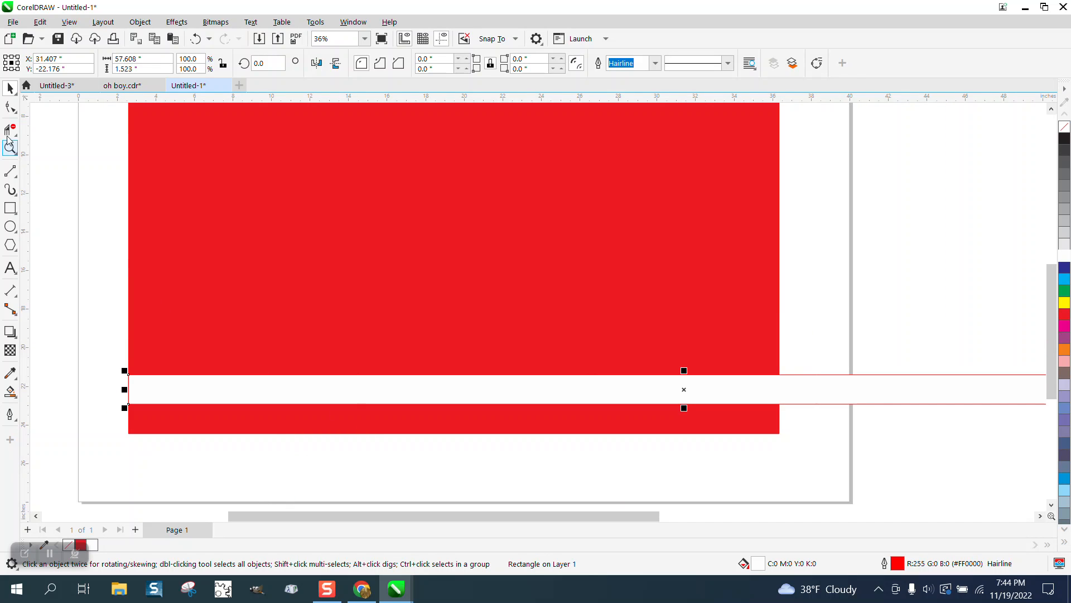
click(138, 22)
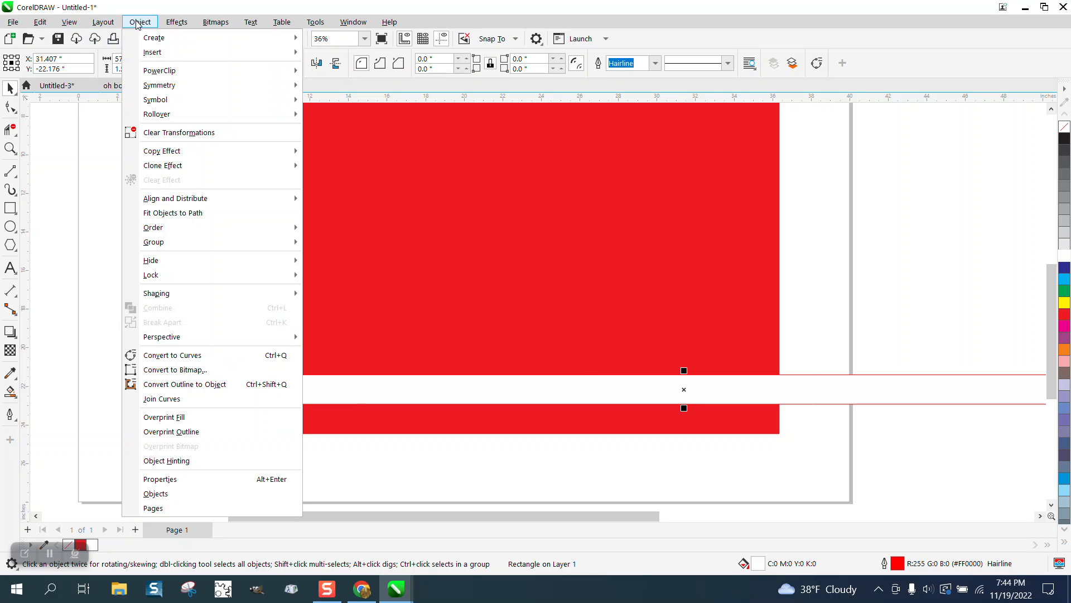
click(188, 357)
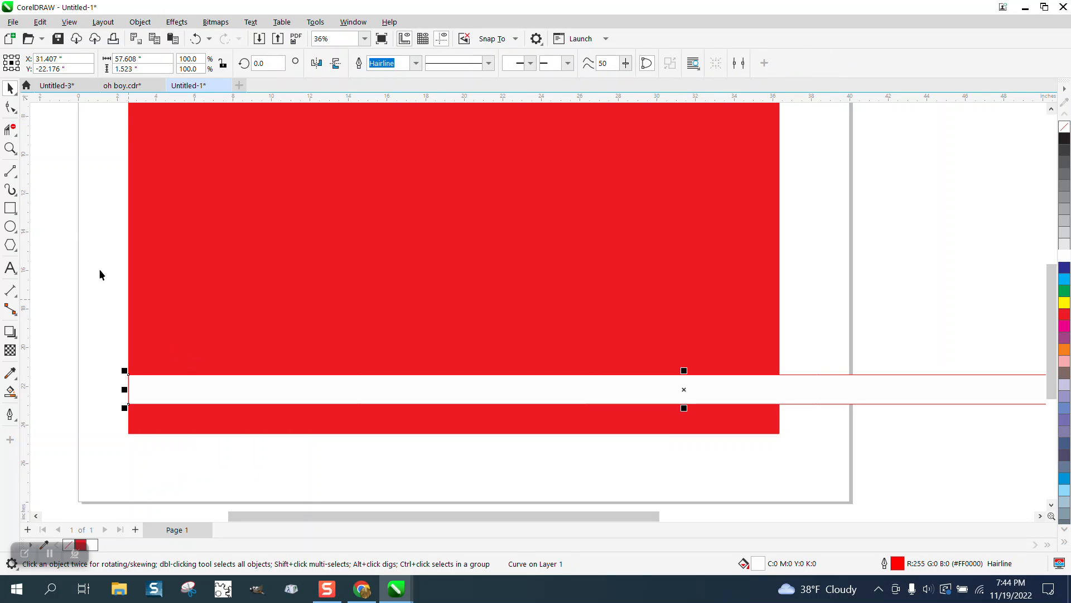
- Add three nodes to the white stripe's upper edge and three matching nodes to its lower edge, right of the red rectangle's centre
click(11, 107)
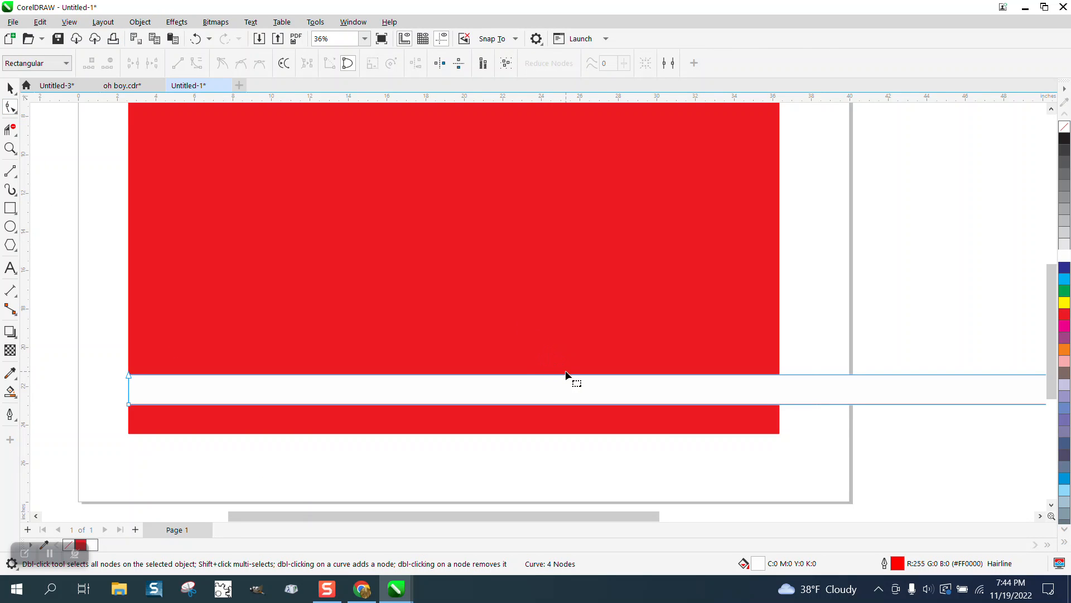
double_click(651, 375)
double_click(593, 375)
click(540, 377)
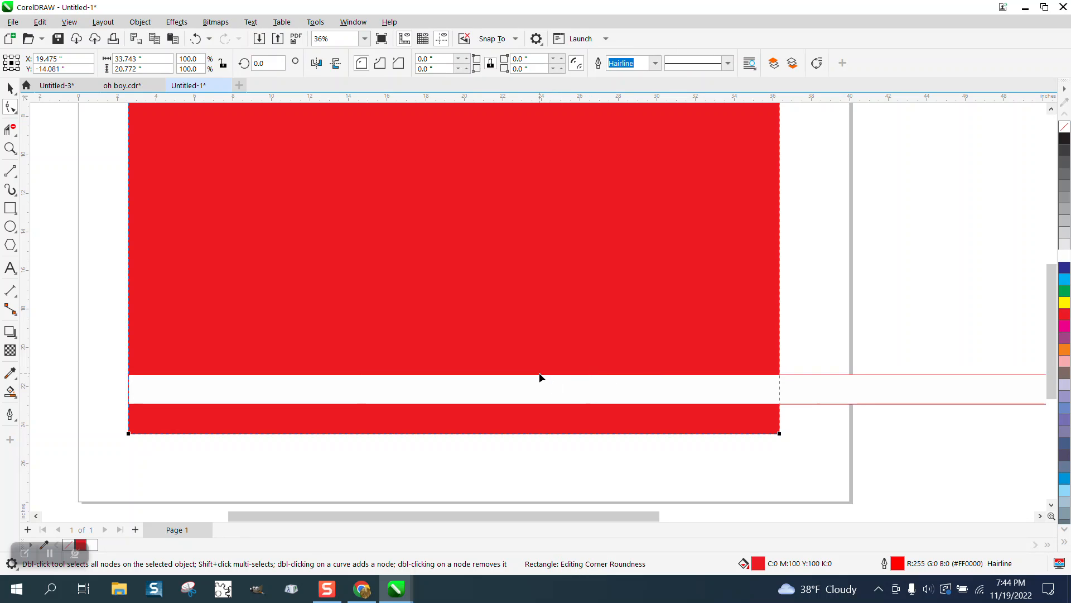
double_click(540, 374)
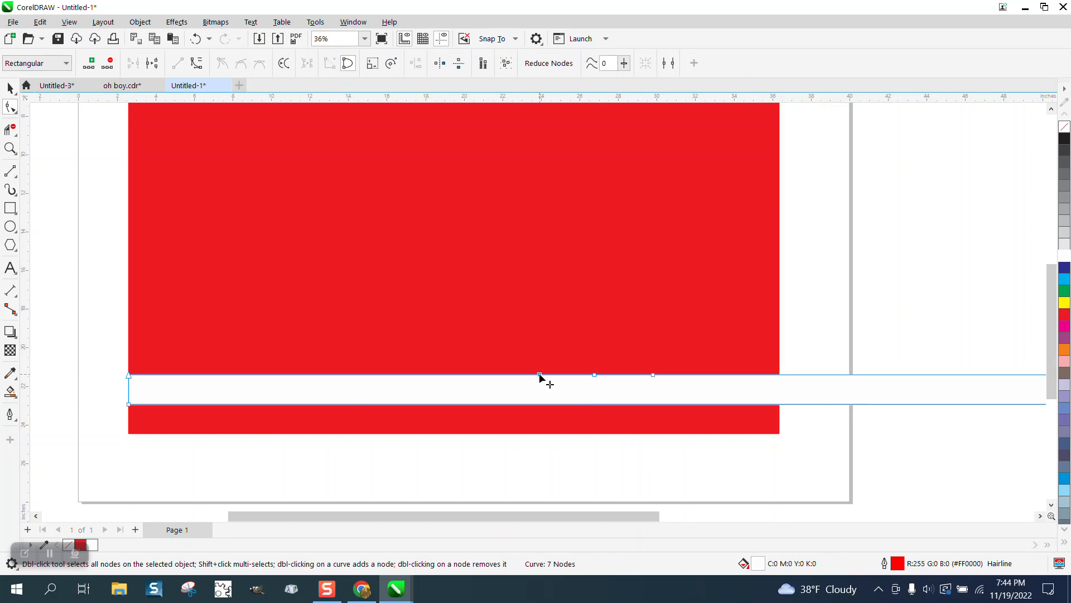
double_click(540, 404)
double_click(598, 404)
click(662, 410)
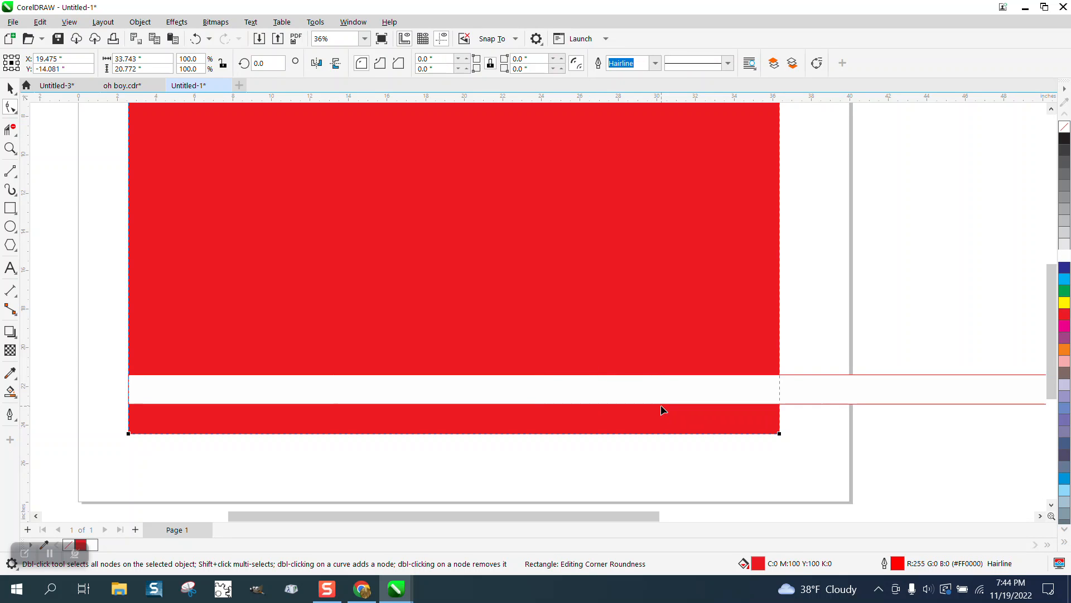
double_click(660, 404)
- Select the stripe's six added nodes, convert their segments to curves and make the nodes smooth
drag(730, 350, 493, 433)
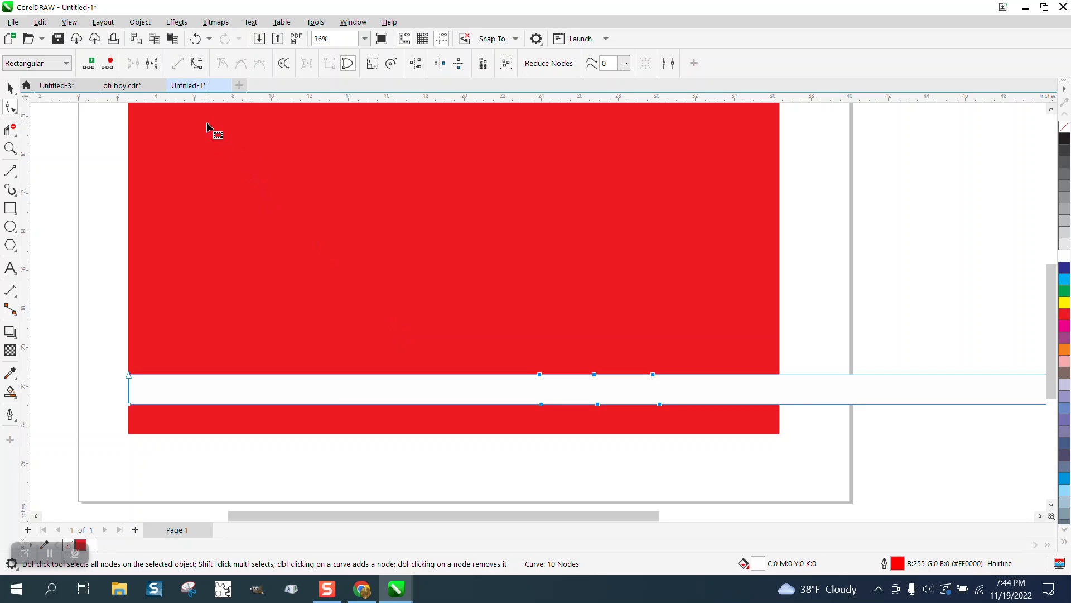
click(195, 64)
click(239, 65)
click(791, 320)
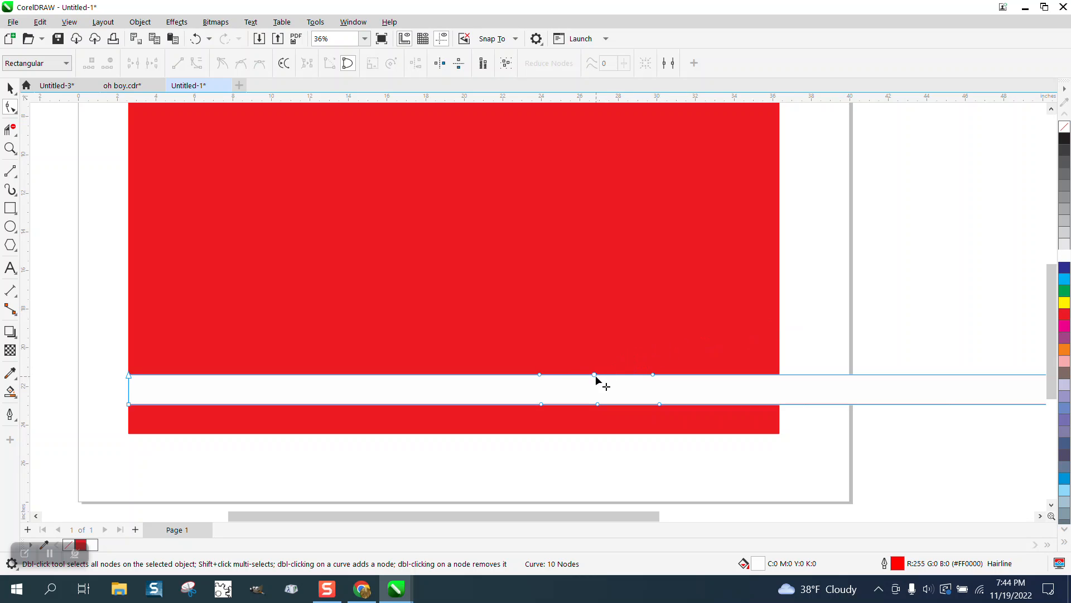
- Raise the middle added nodes on the stripe's upper and lower edges to form a wave-shaped bump of even thickness
drag(594, 374, 577, 346)
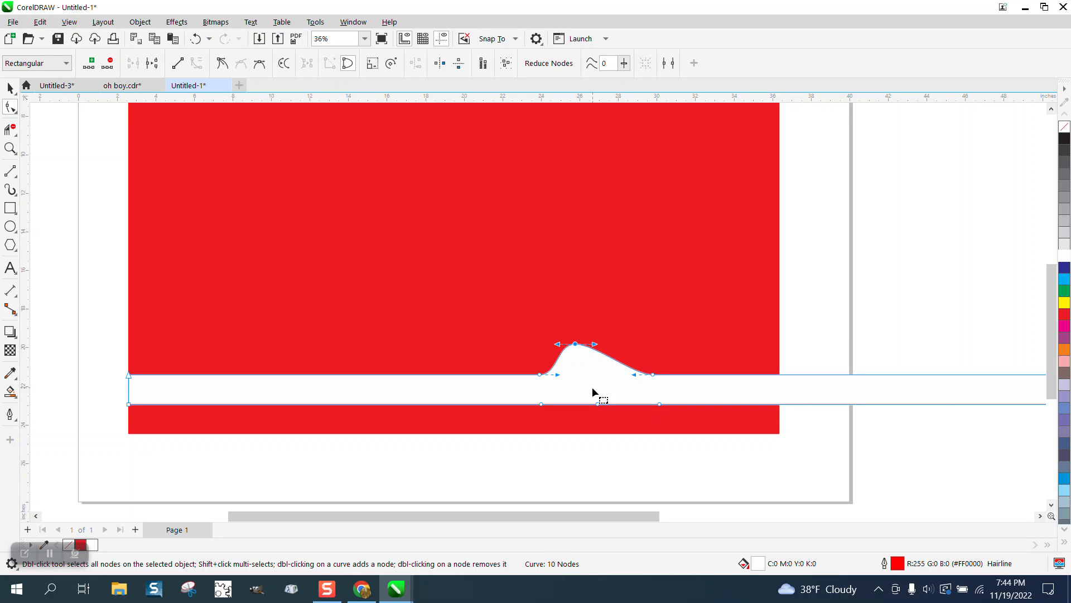
drag(597, 405, 584, 368)
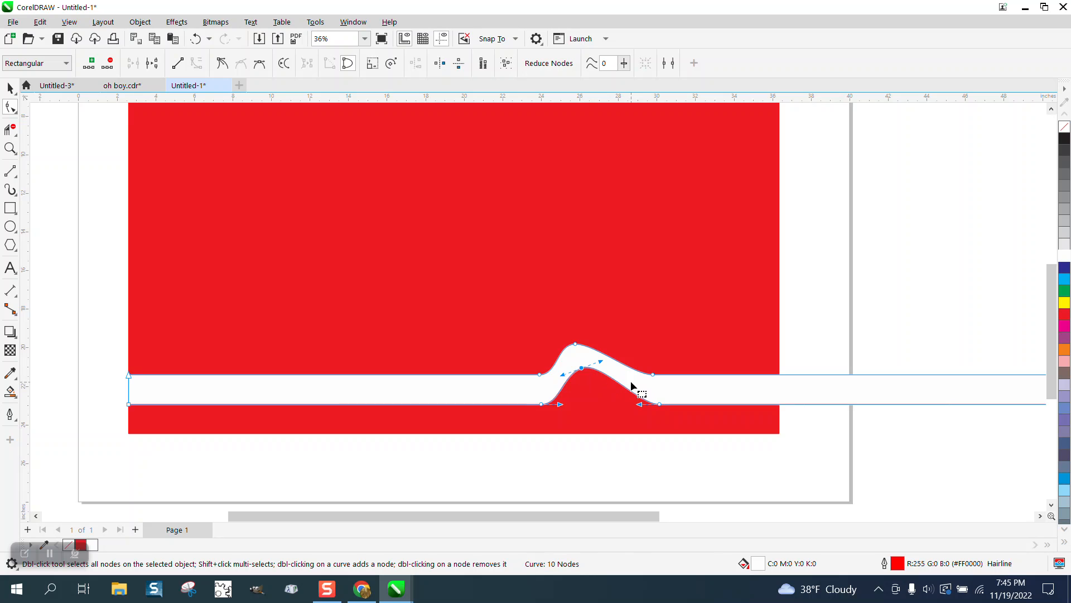
scroll(628, 390, down, 1)
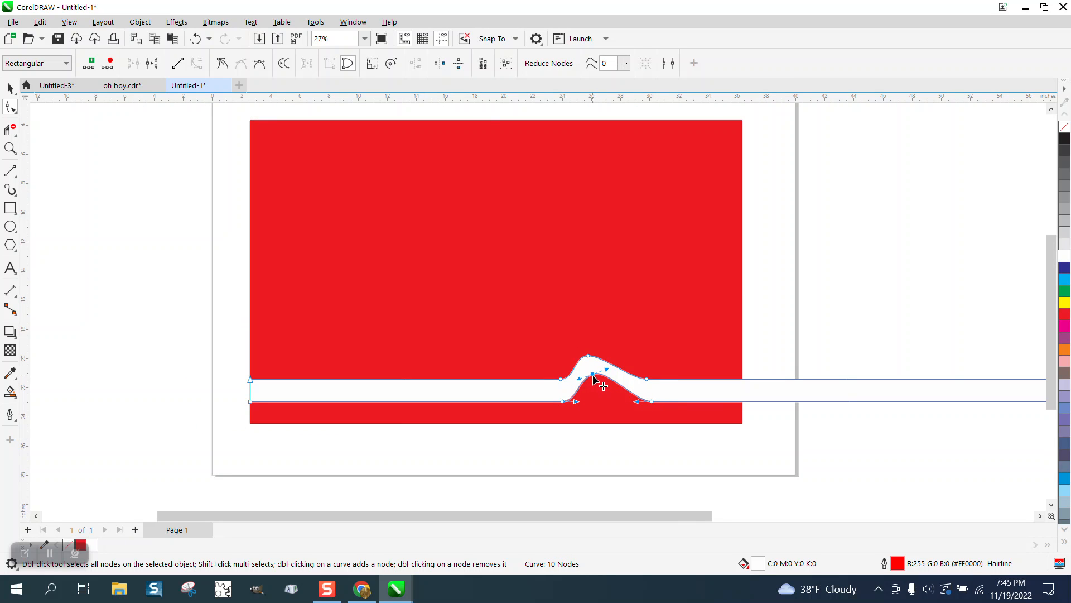
drag(594, 380, 596, 386)
click(10, 129)
click(10, 147)
drag(275, 293, 841, 445)
scroll(561, 359, down, 3)
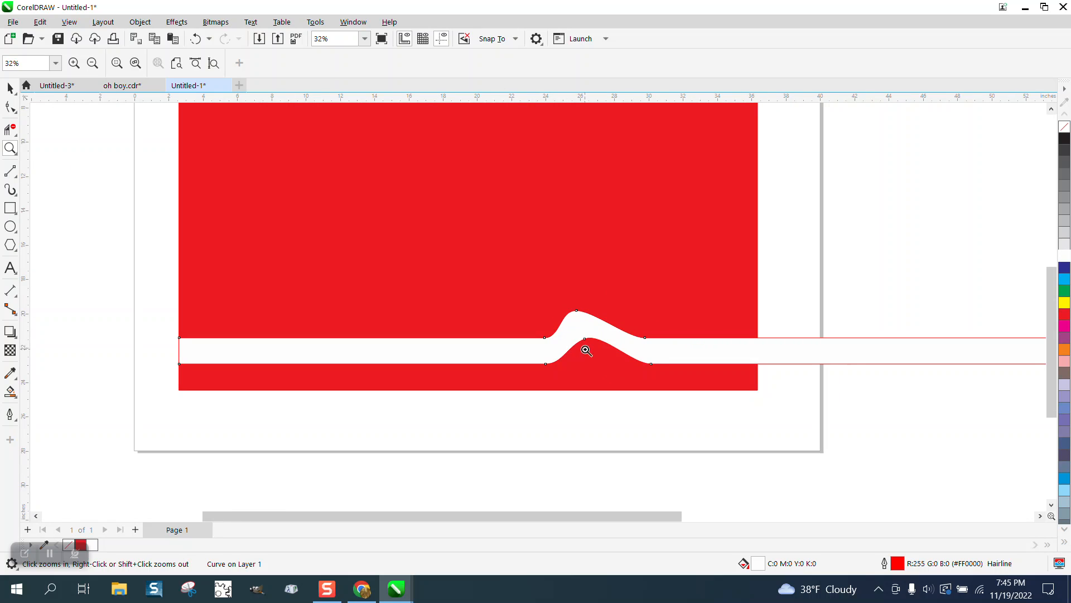
scroll(559, 338, down, 1)
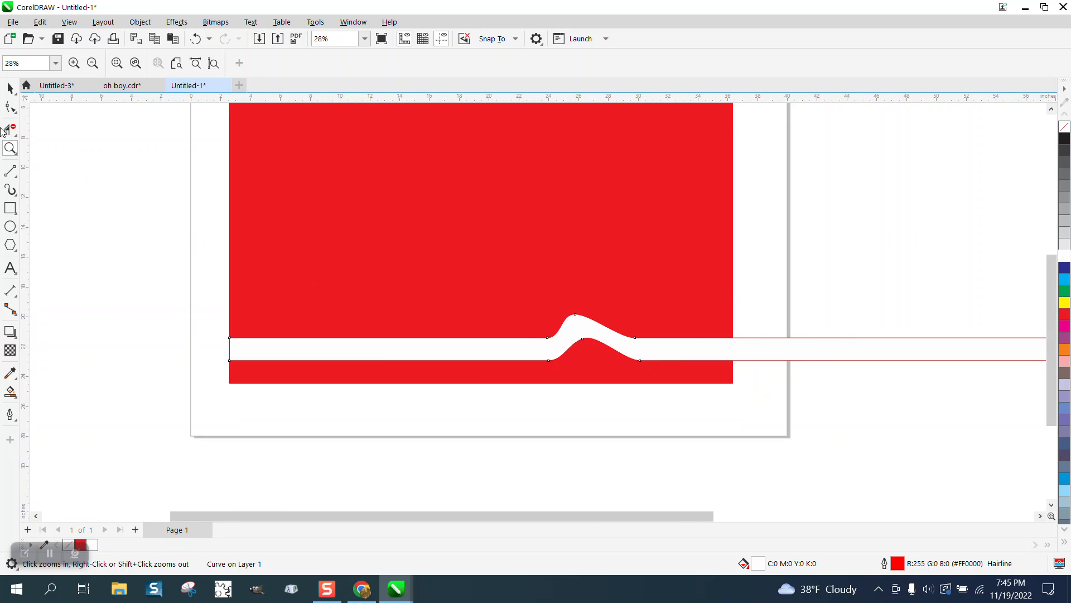
- Measure the height of the white stripe's straight left end with a vertical dimension, and delete the dimension
click(10, 88)
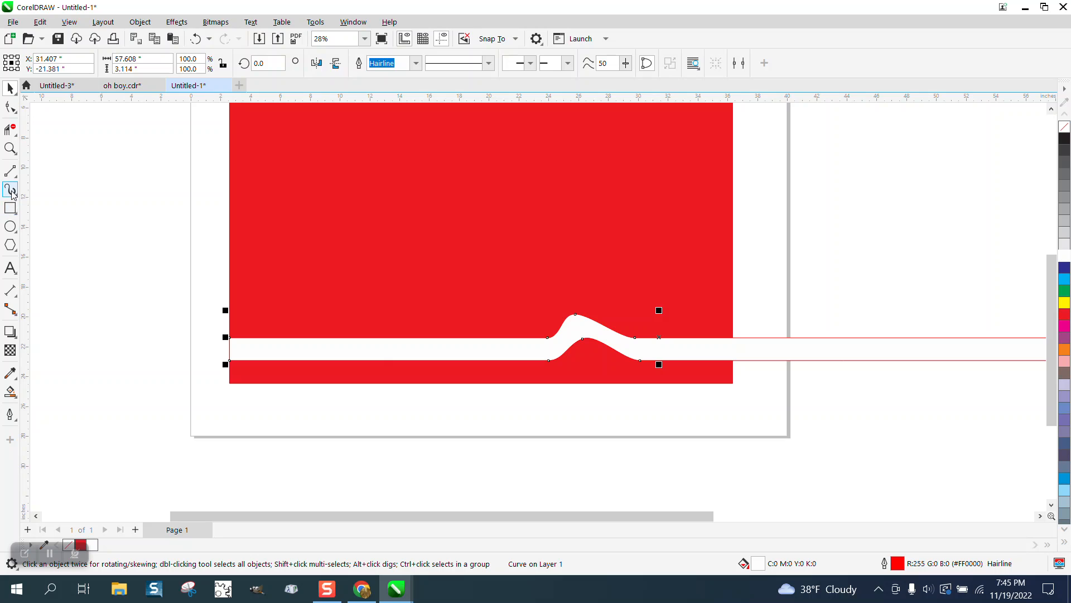
click(475, 392)
click(768, 360)
click(15, 298)
click(68, 290)
drag(239, 360, 263, 369)
click(196, 347)
click(10, 148)
scroll(233, 327, down, 1)
drag(257, 317, 342, 359)
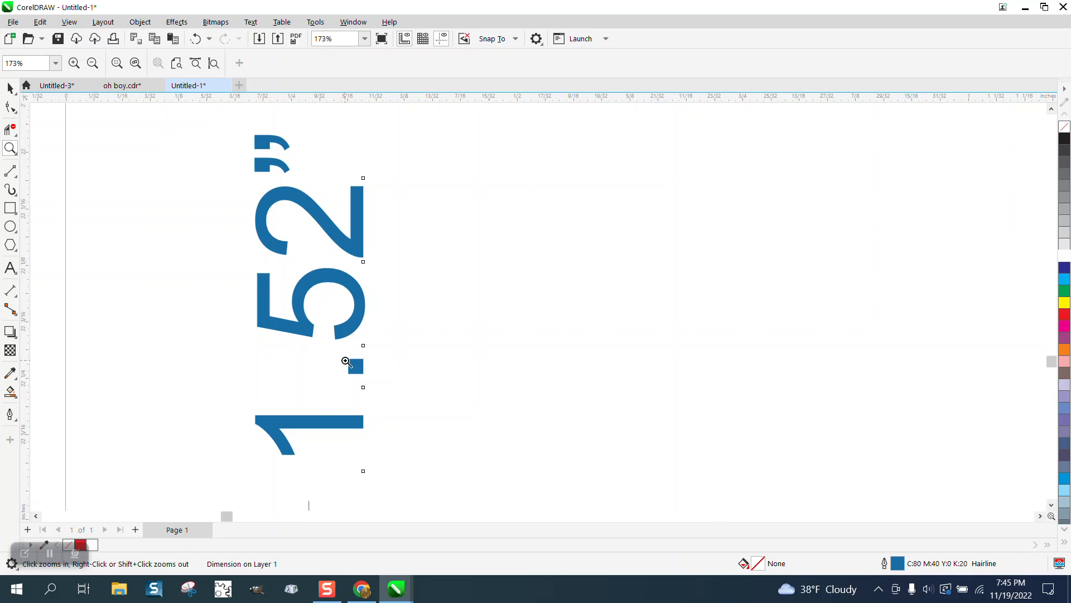
scroll(208, 294, down, 5)
click(11, 89)
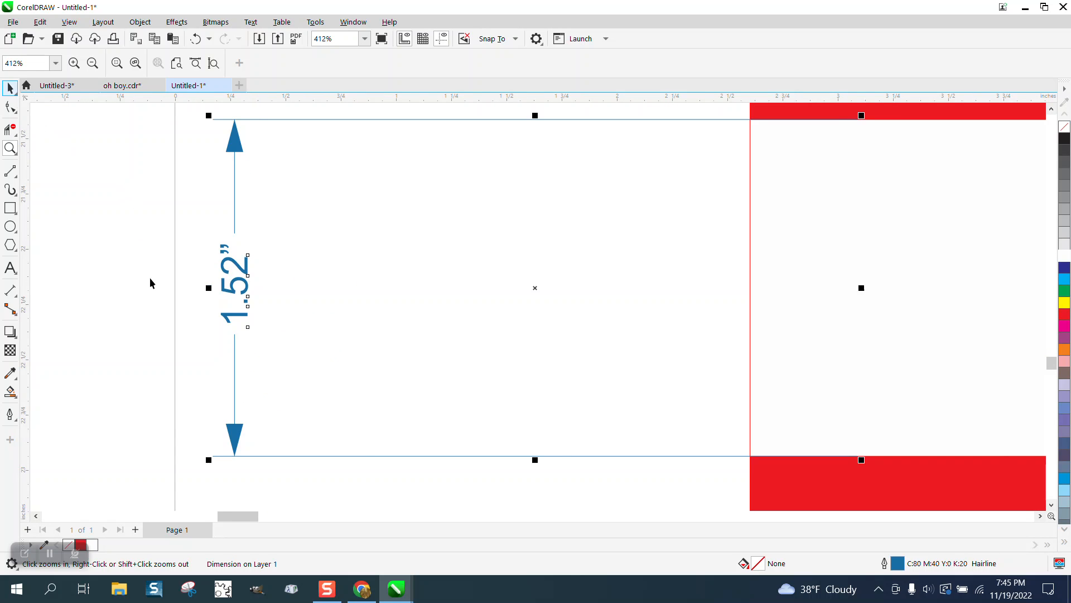
scroll(150, 267, down, 2)
click(116, 265)
scroll(115, 266, down, 1)
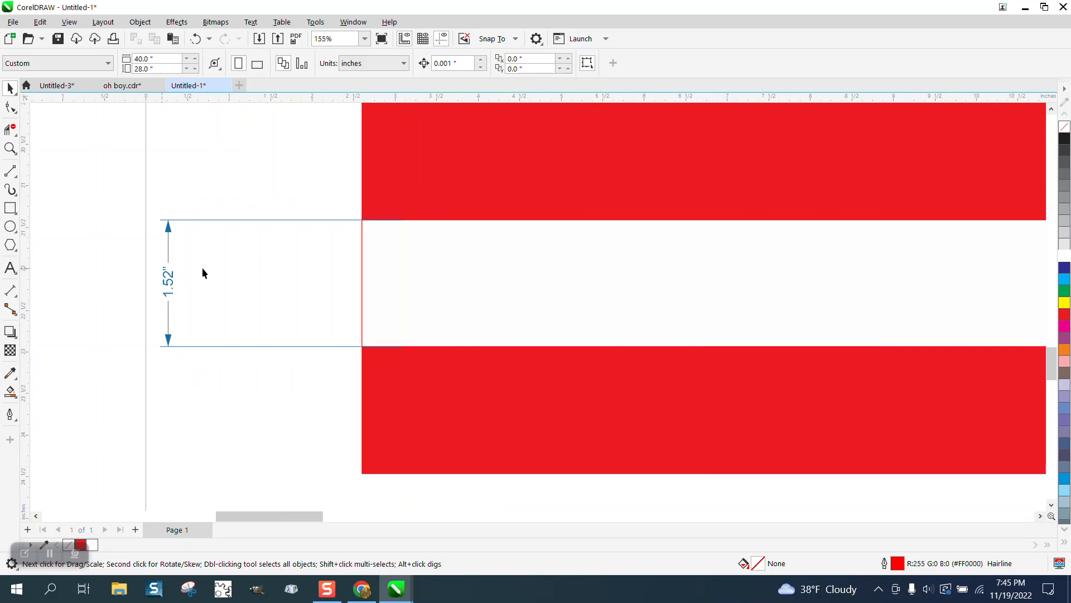
click(167, 277)
key(Delete)
- Set the nudge distance to 3 inches and duplicate the wavy white stripe 3 inches directly above the original
scroll(167, 286, down, 1)
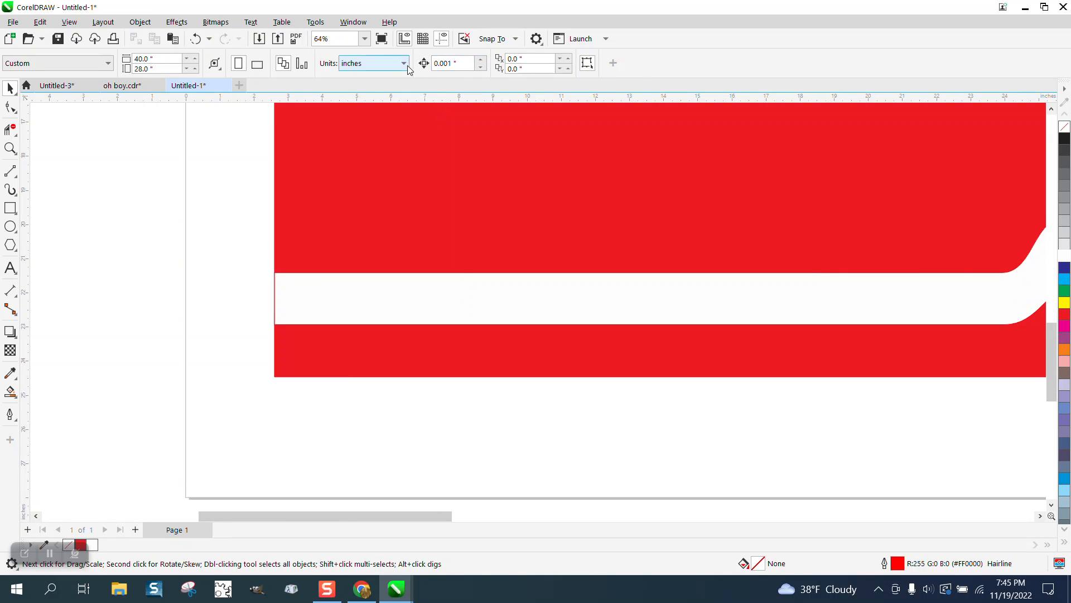
drag(459, 63, 370, 67)
text(3)
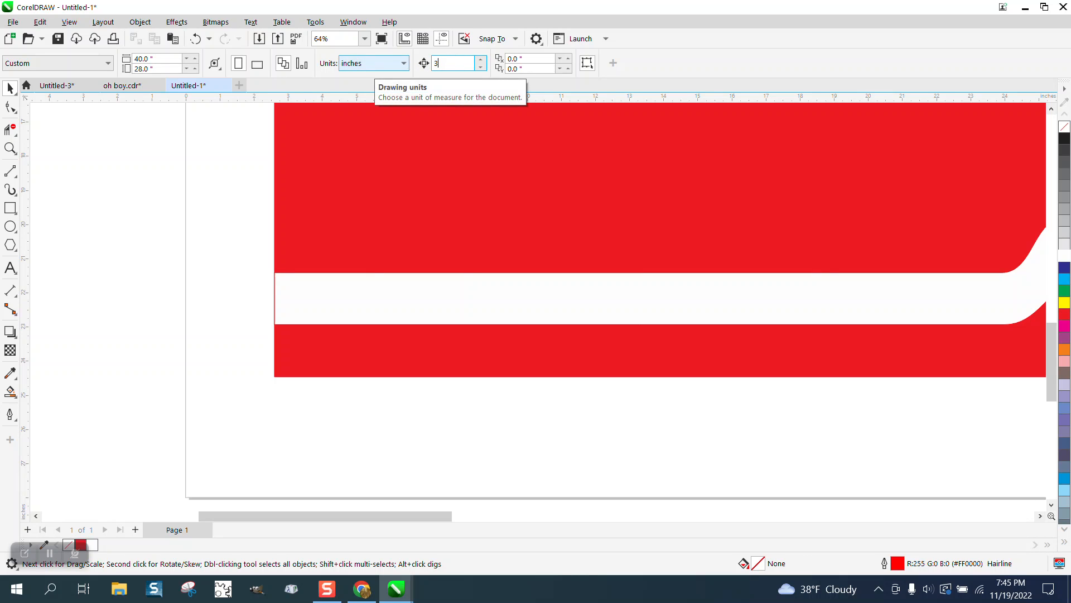
click(380, 309)
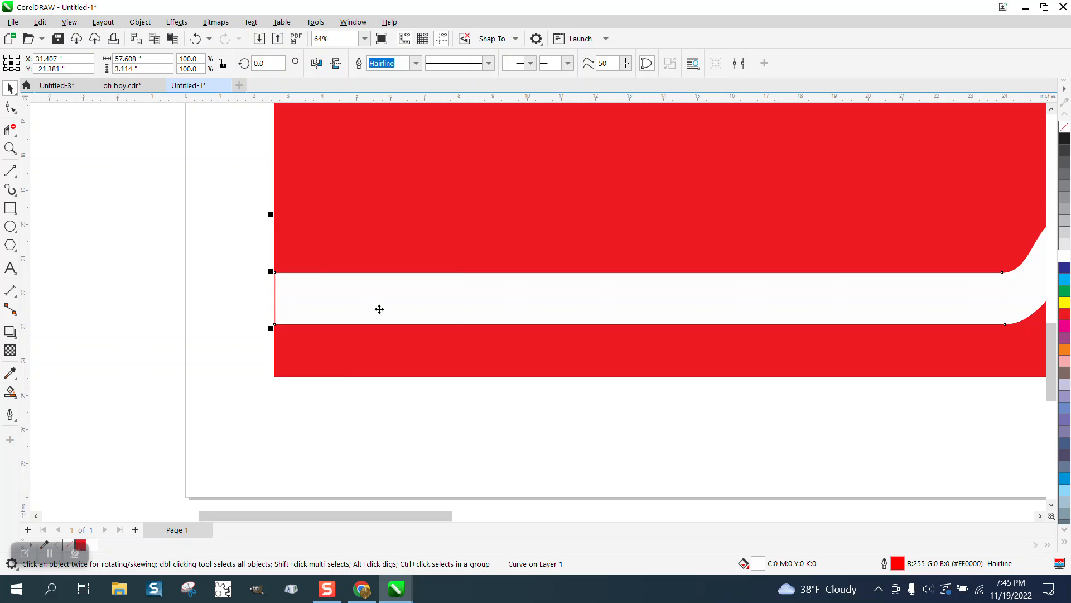
key(plus)
key(Up)
scroll(313, 391, down, 1)
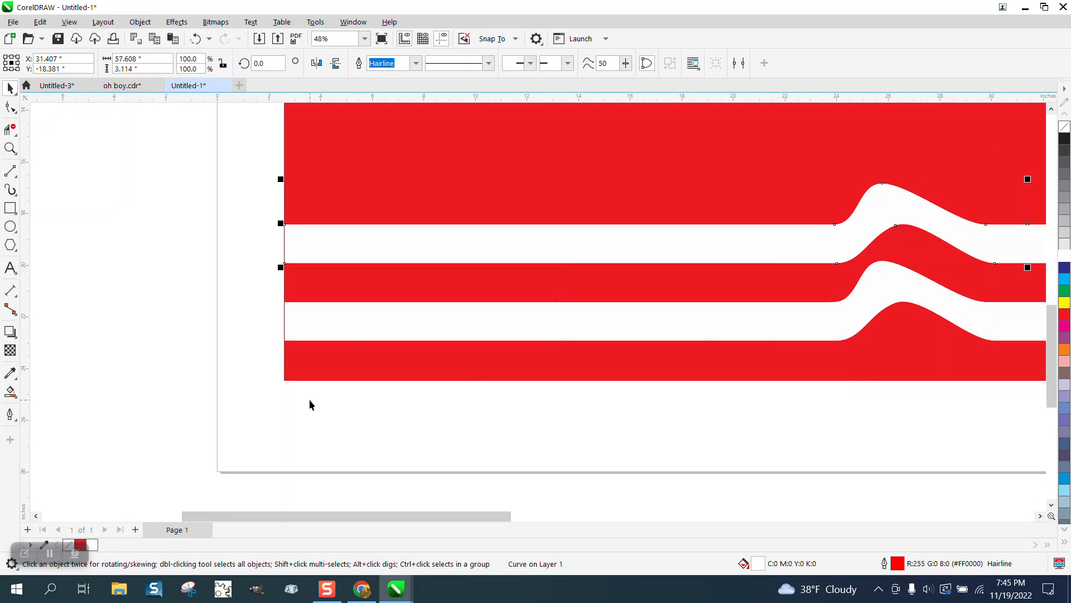
key(Left)
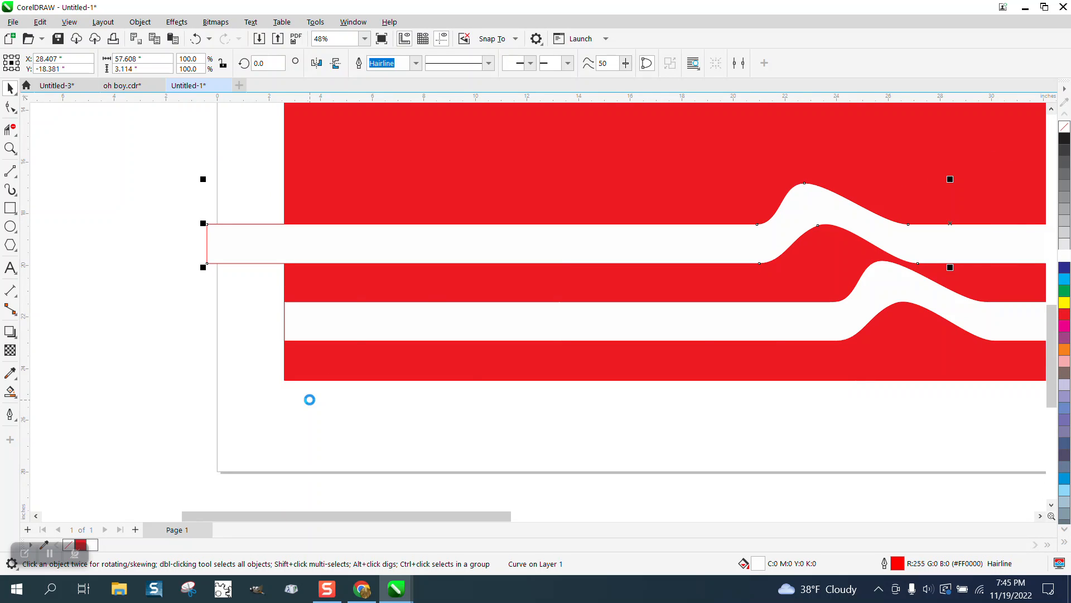
key(Right)
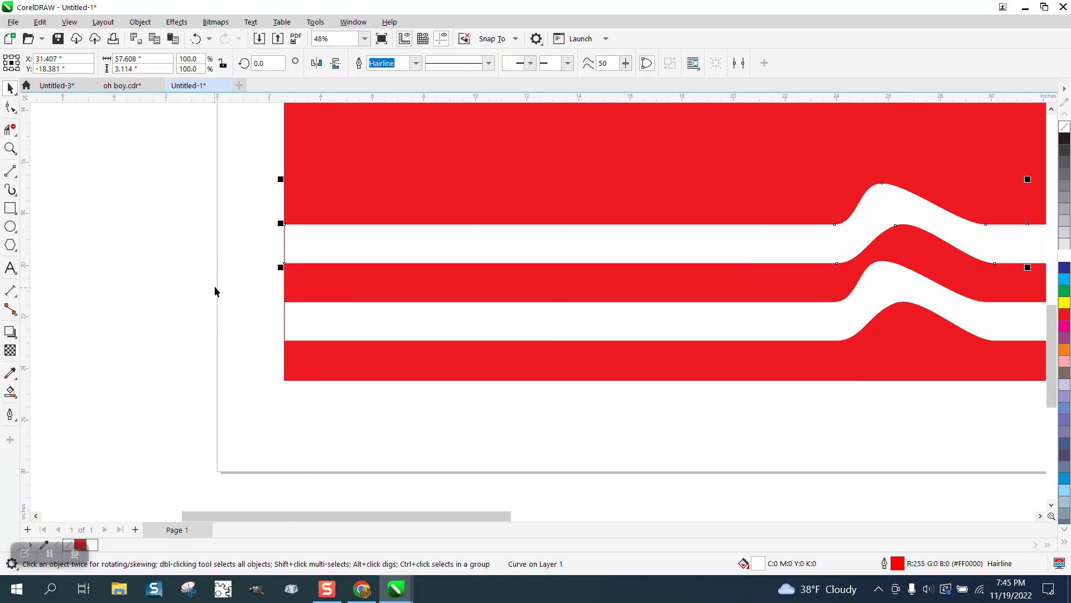
- Try shifting the upper white stripe left in 0.2-inch nudges, and undo both nudges
click(240, 261)
click(455, 67)
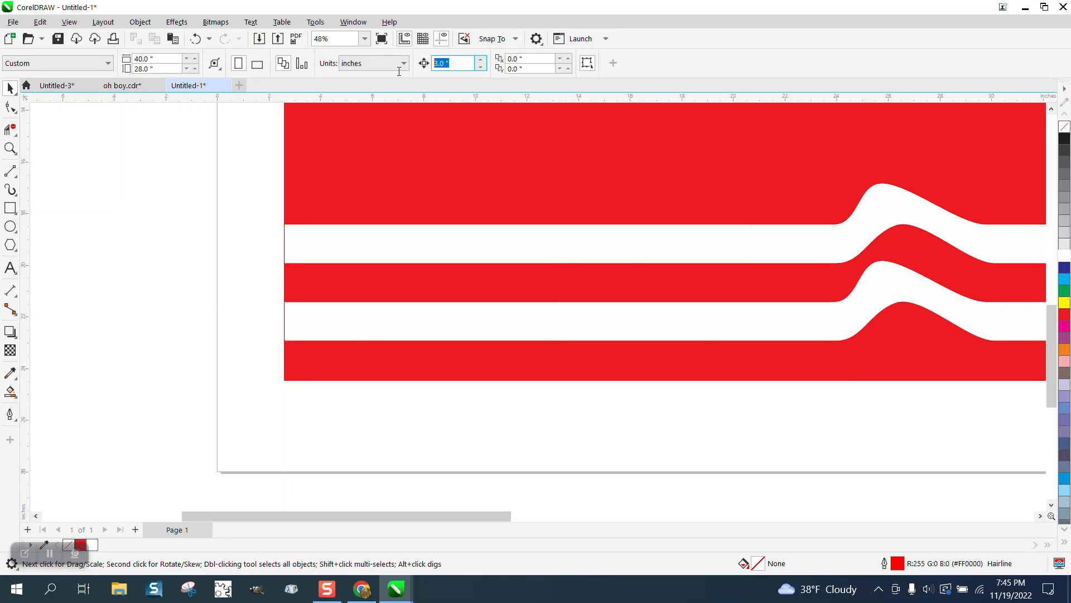
text(.2)
click(557, 251)
key(Left)
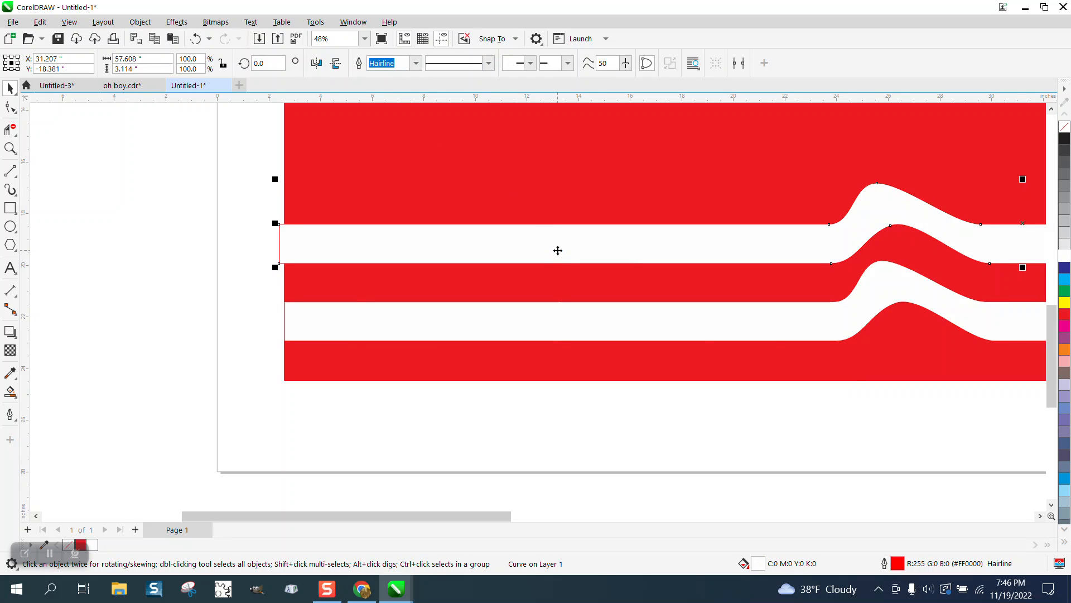
key(Left)
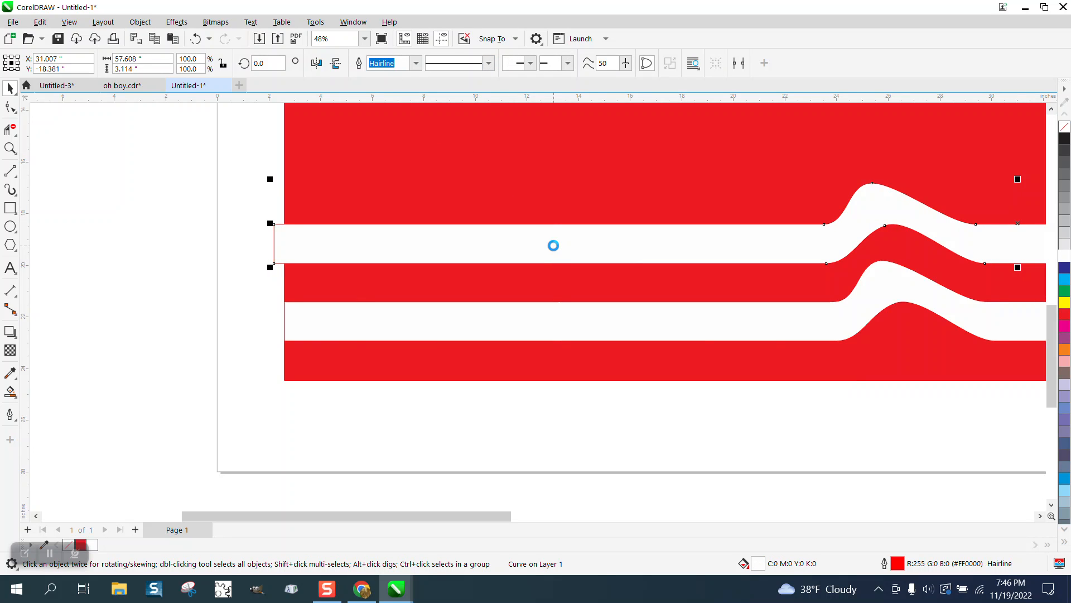
click(195, 39)
click(196, 38)
click(213, 136)
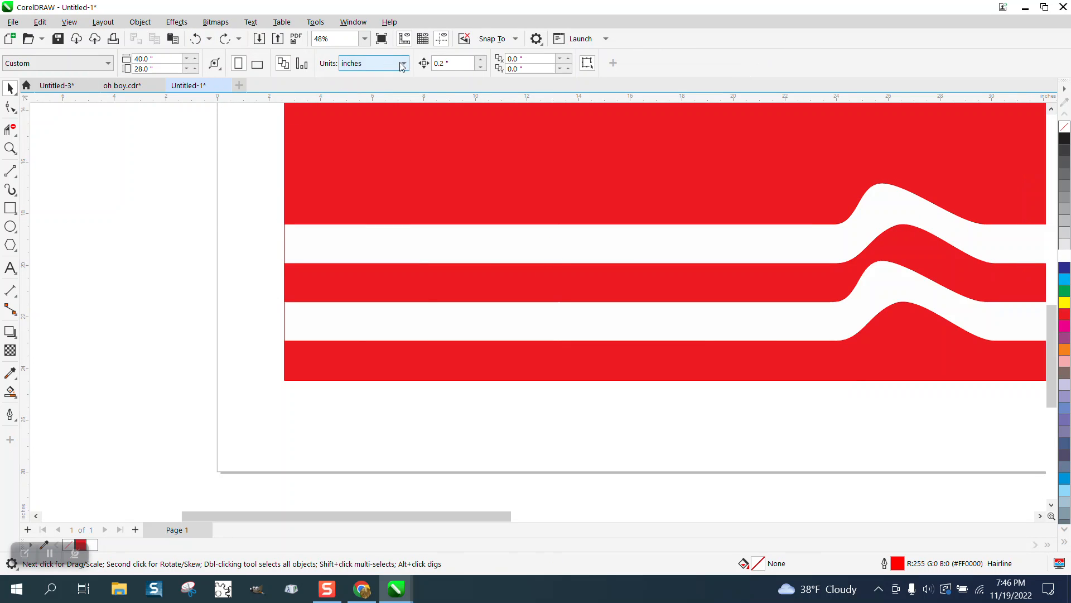
- Set the nudge distance to 2 inches and shift the upper white stripe 2 inches to the left
double_click(446, 63)
text(2)
click(786, 236)
key(Left)
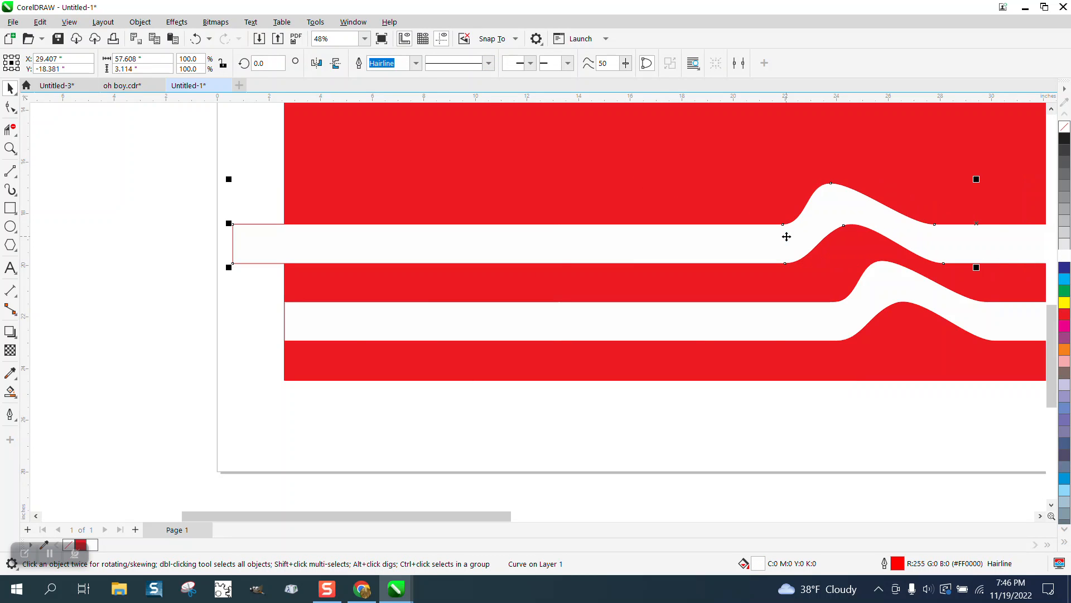
- Duplicate the shifted stripe 4 inches to the left and 4 inches up, and delete that copy
scroll(581, 390, down, 1)
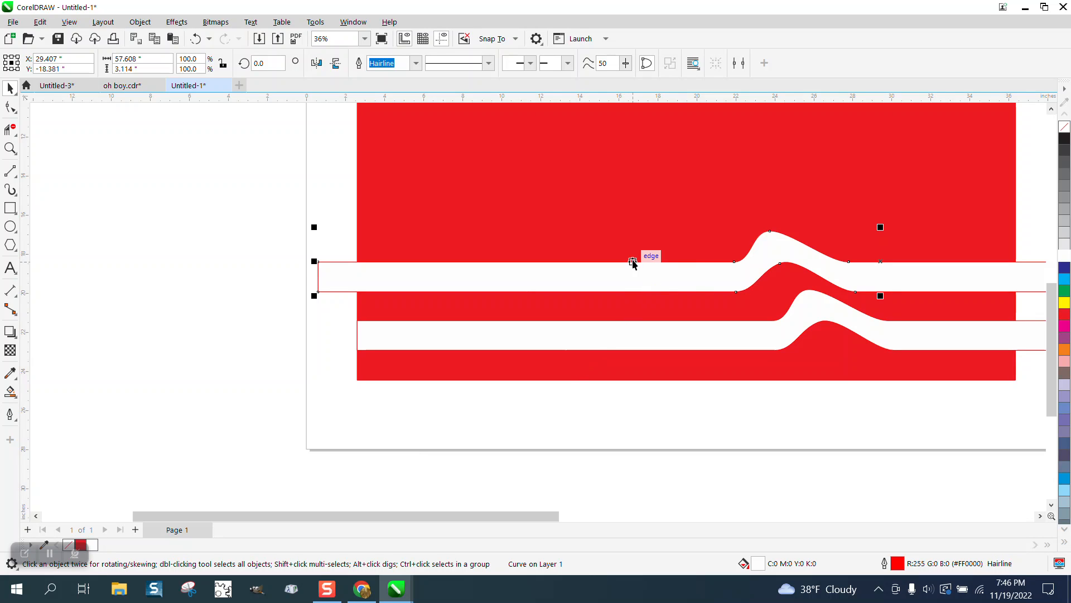
key(Left)
key(Left)
key(Up)
key(Up)
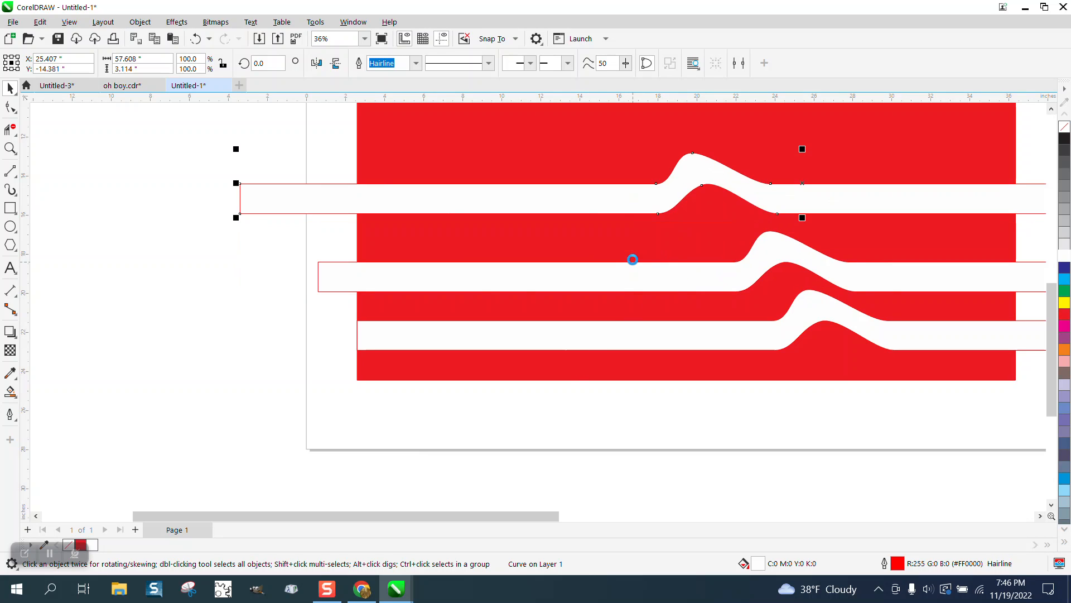
key(Delete)
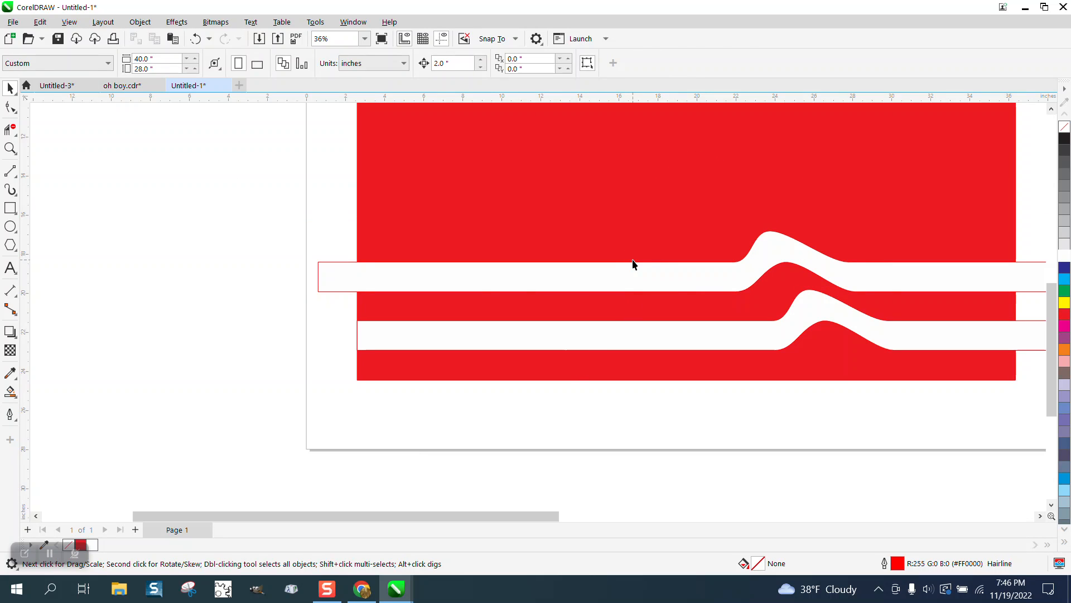
- Delete the shifted upper stripe, keeping only the original wavy stripe near the red rectangle's lower edge
click(680, 266)
key(Delete)
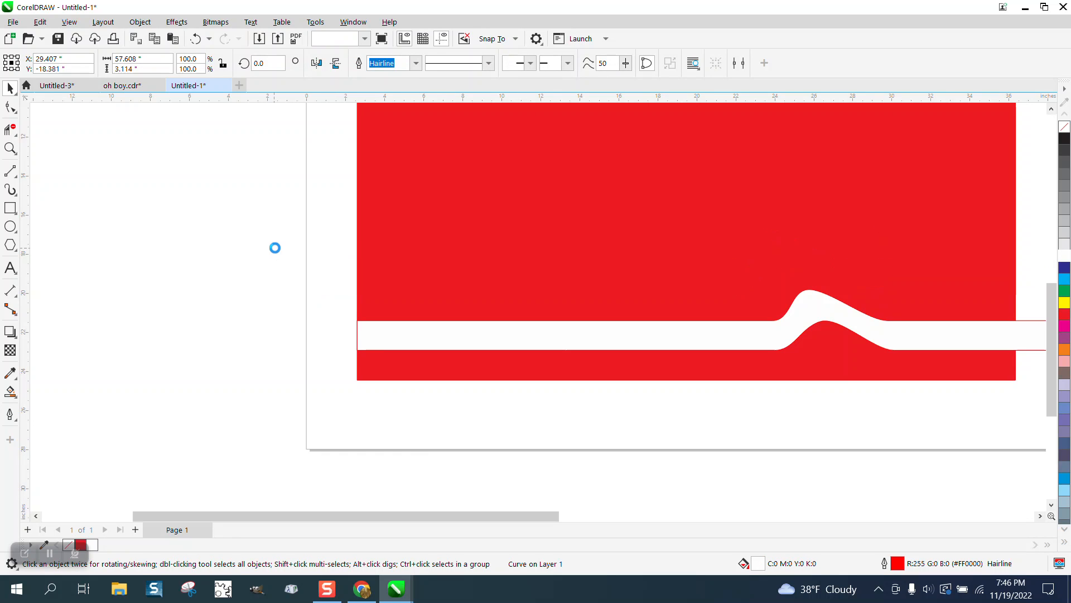
click(368, 324)
click(294, 234)
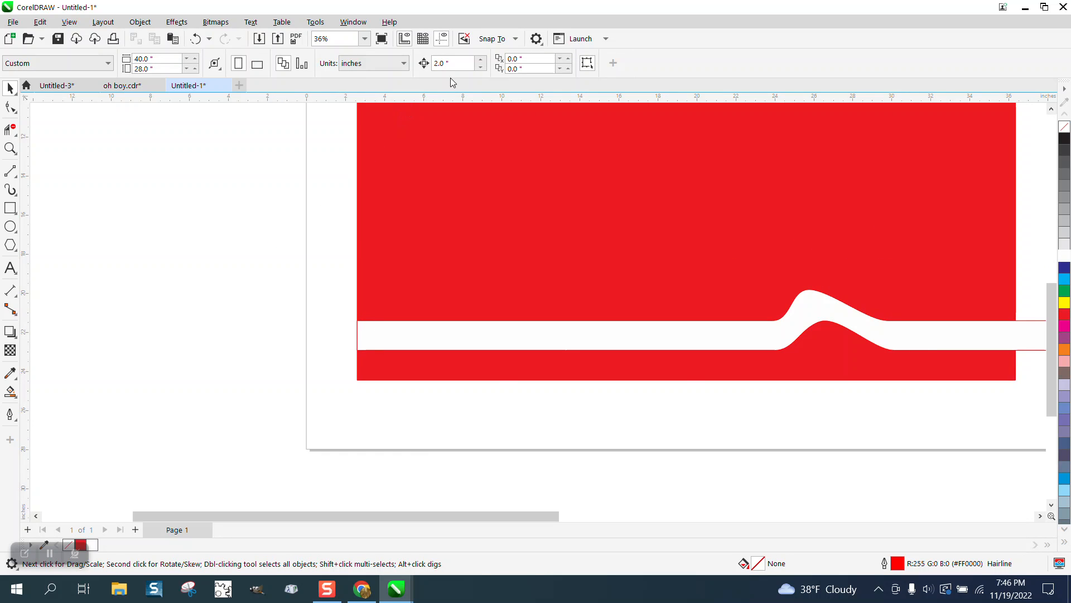
- Set the nudge distance to 1 inch and duplicate the white stripe 3 inches up and 2 inches to the left
triple_click(457, 63)
text(1)
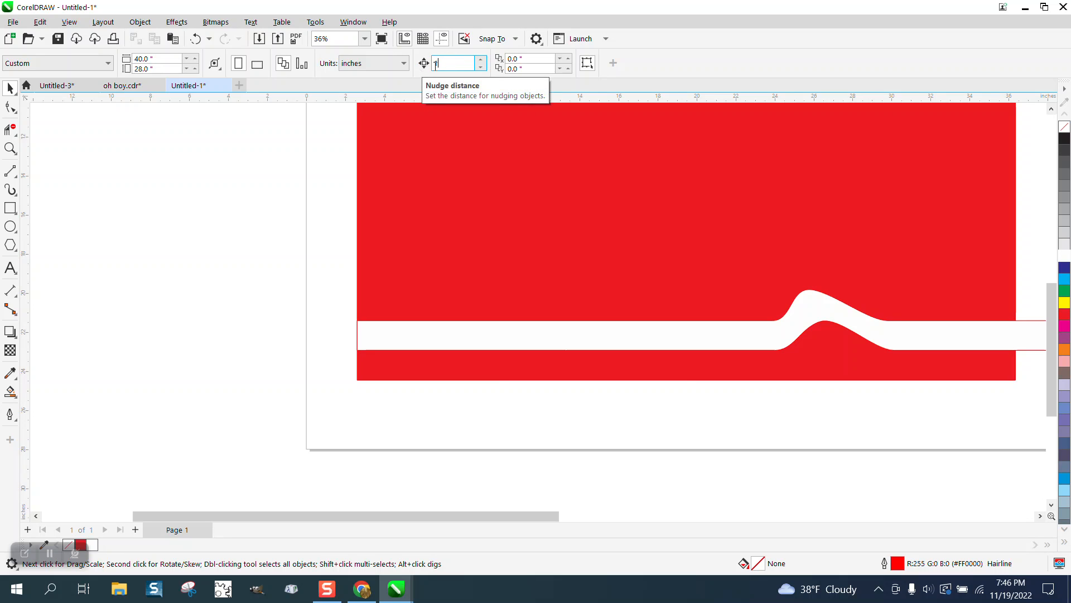
click(718, 334)
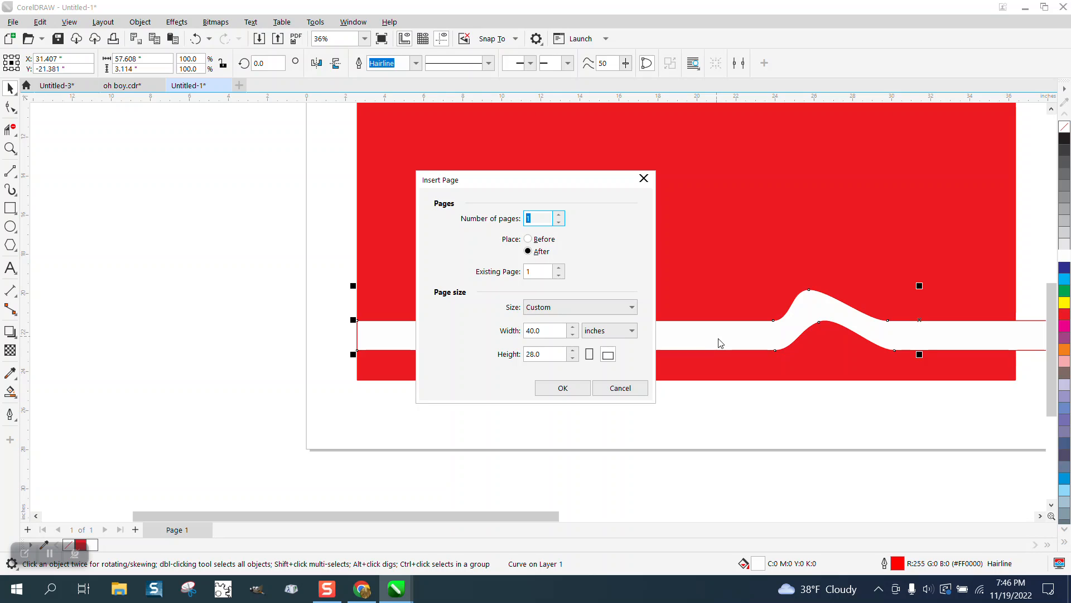
click(619, 385)
key(Up)
key(Up)
key(Up)
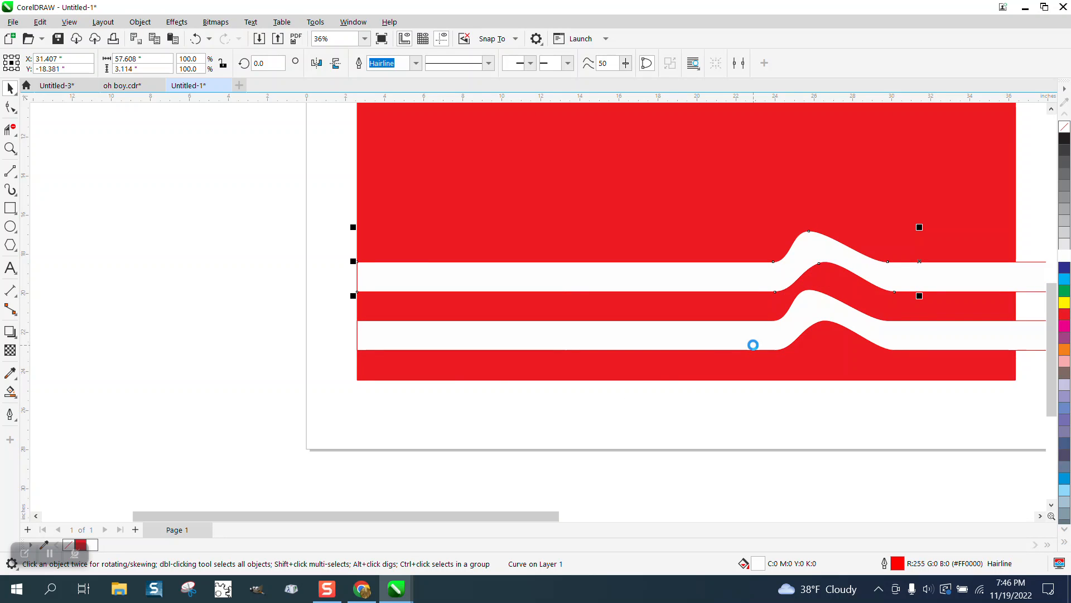
key(Left)
key(Left)
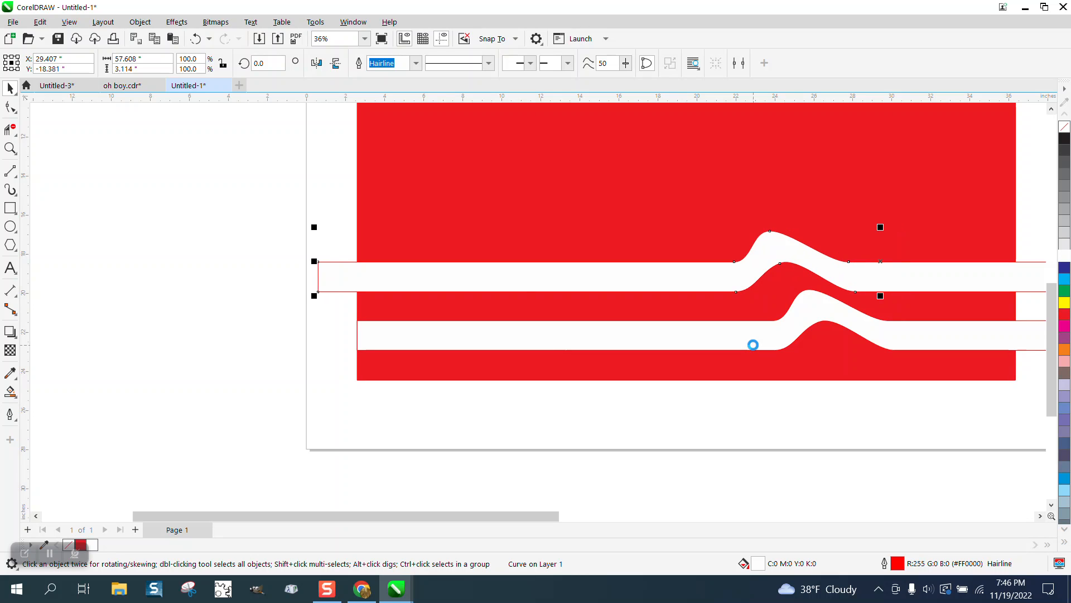
- Repeat the offset duplication up the red rectangle, and delete the copy that extends past its upper edge, leaving six white stripes
key(ctrl+d)
key(ctrl+d)
key(ctrl+d)
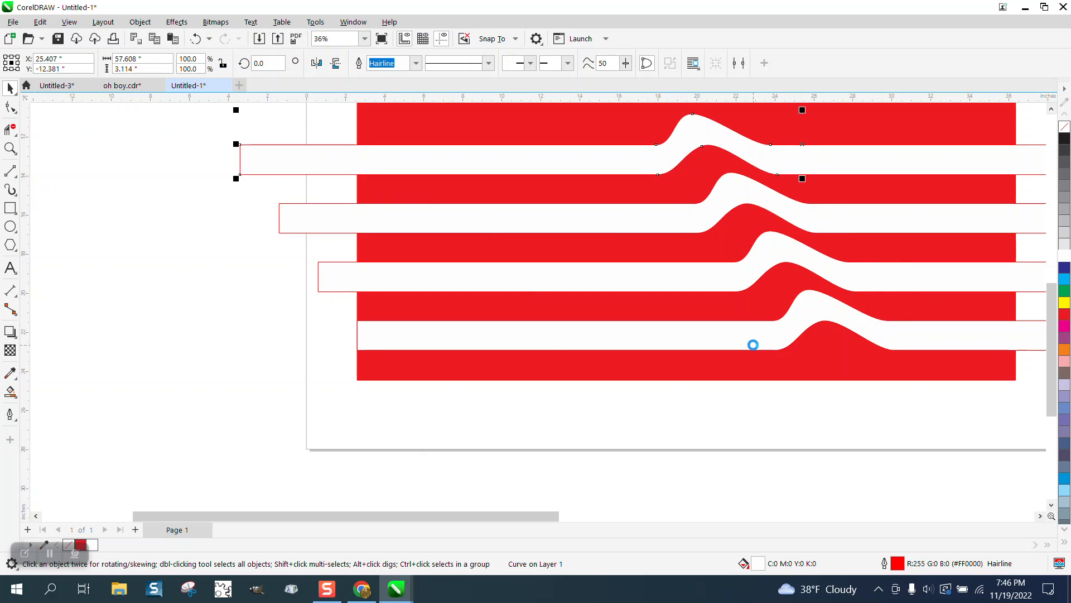
scroll(753, 346, down, 1)
scroll(714, 385, down, 1)
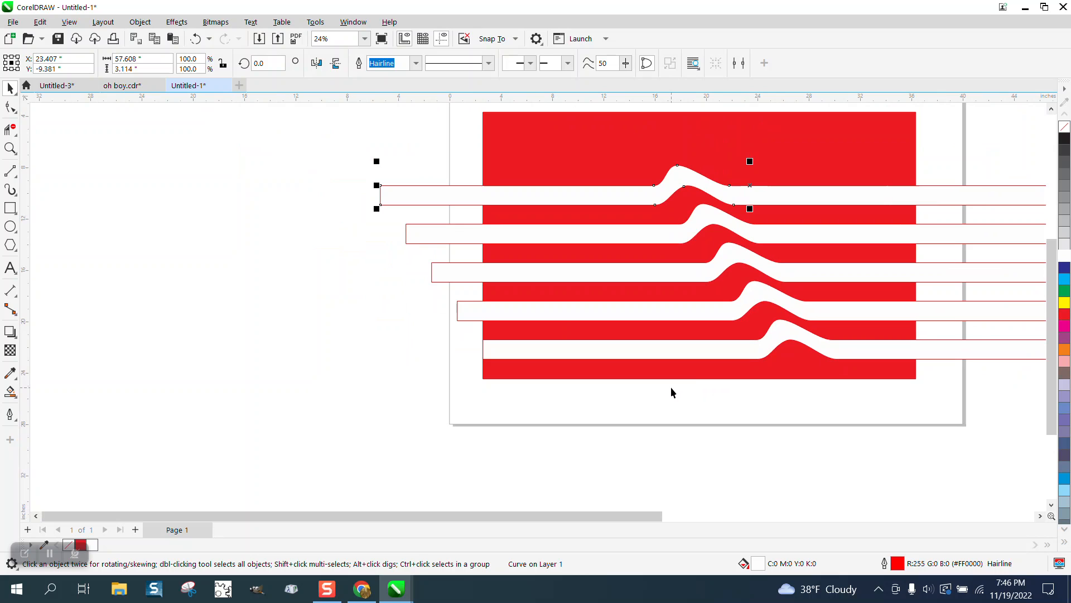
key(ctrl+d)
key(ctrl+d)
scroll(617, 397, down, 1)
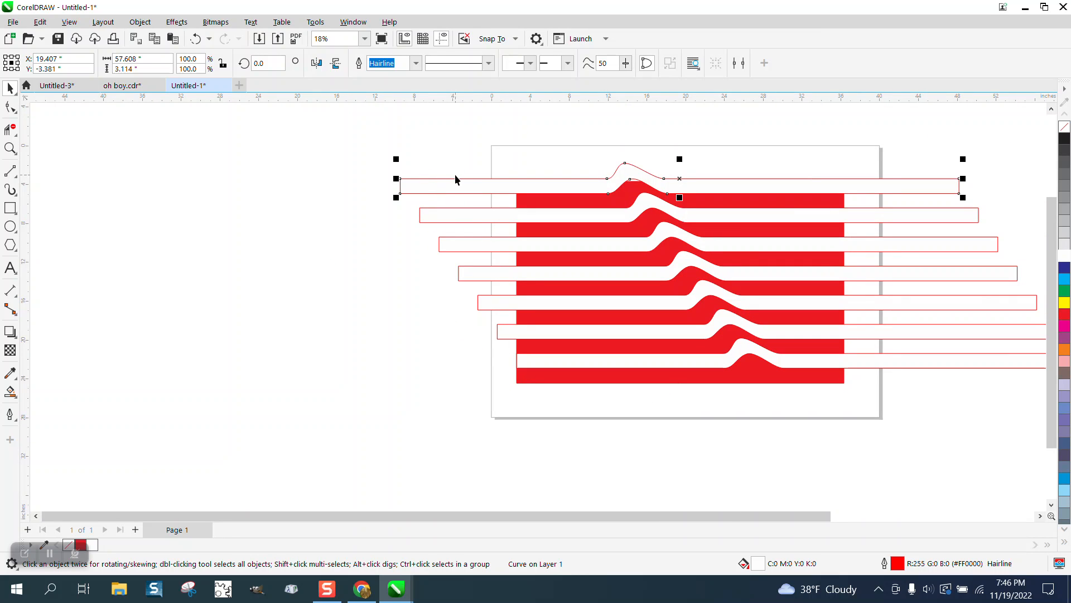
key(Delete)
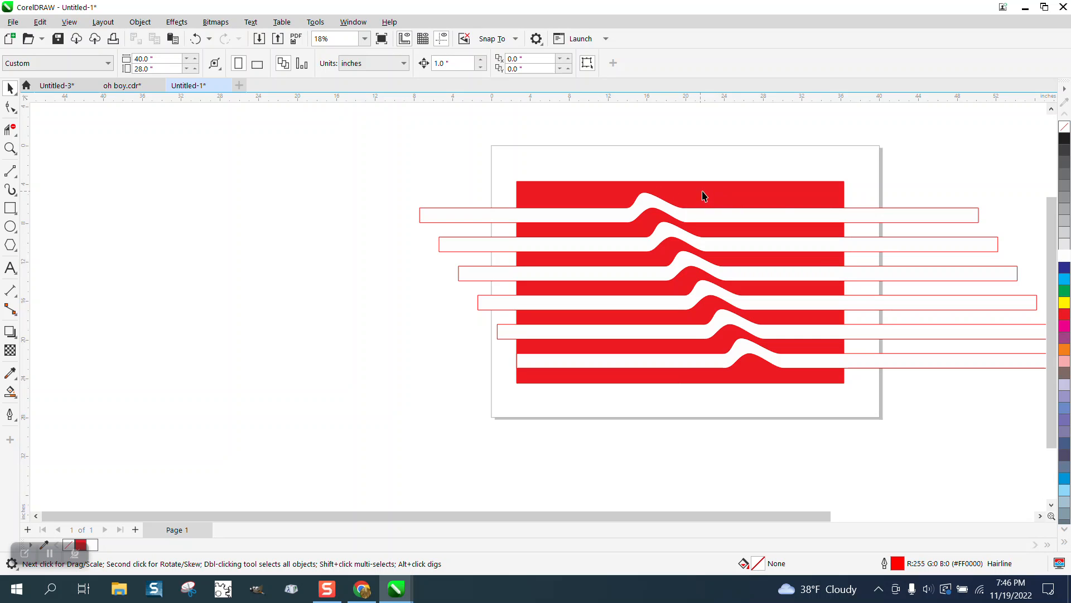
- Lower the red rectangle's upper edge to just above the top stripe's bump, making it about 19.83 inches high
click(10, 147)
drag(489, 160, 990, 452)
click(10, 88)
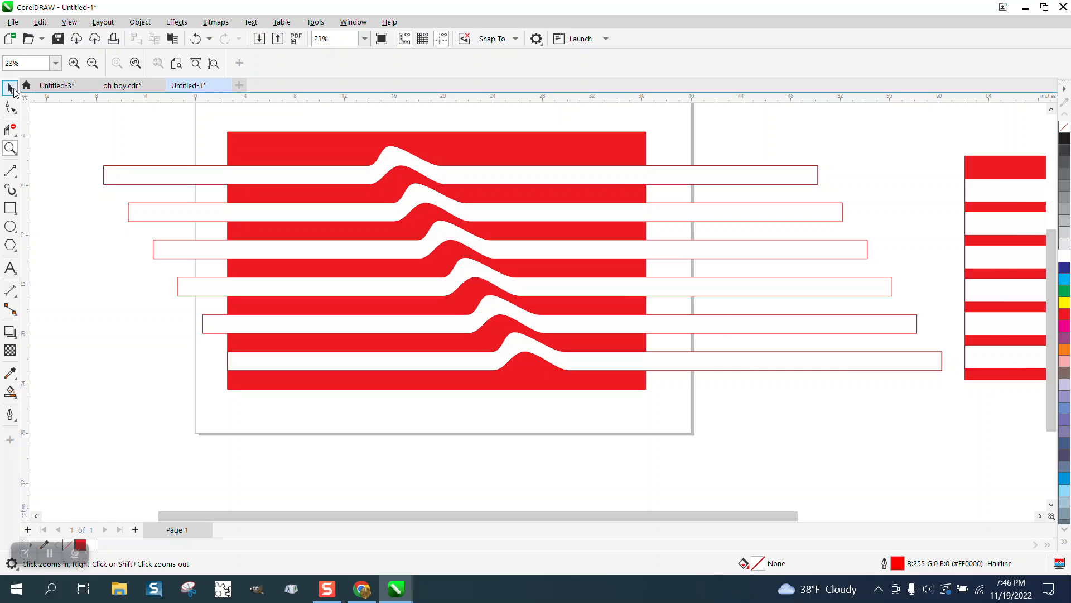
click(435, 138)
drag(438, 128, 440, 142)
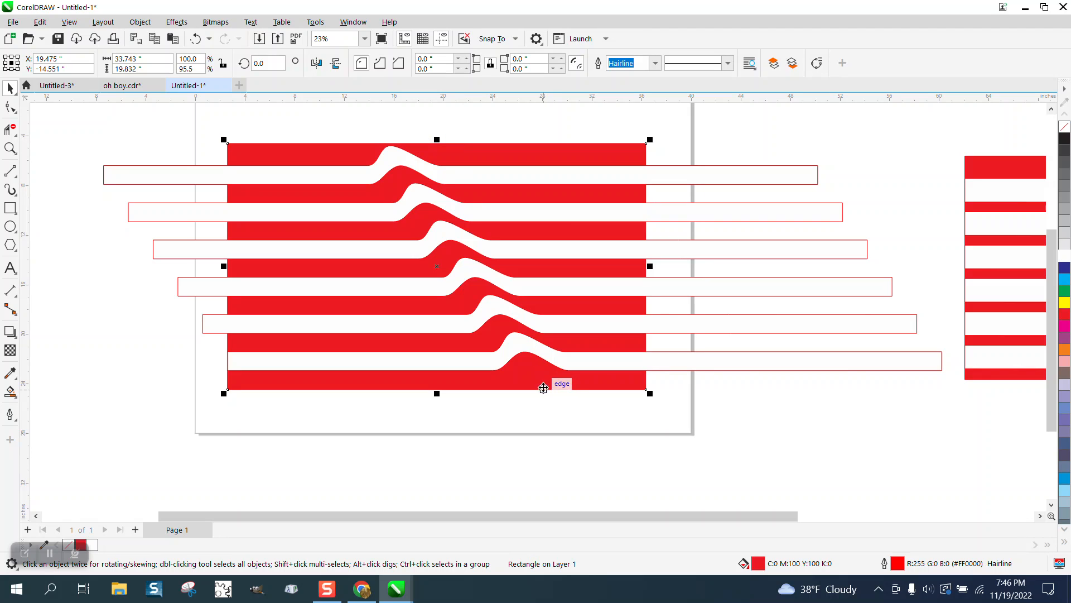
click(465, 125)
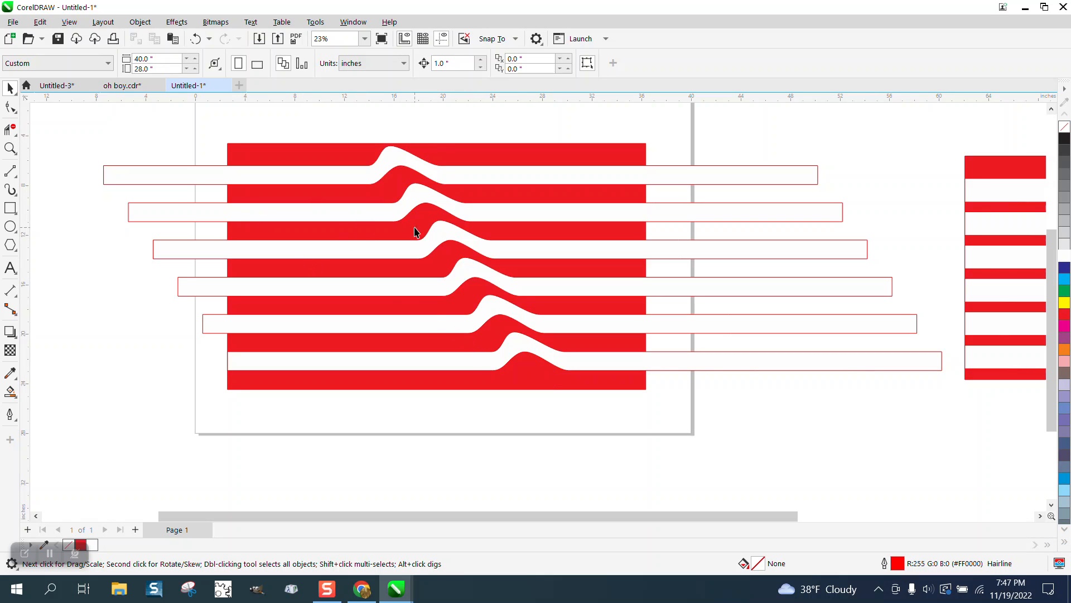
- Group the red rectangle with its six stripes, and draw a 33.743 by 19.832 inch rectangle exactly over the red area
scroll(234, 210, down, 1)
drag(118, 136, 735, 386)
drag(780, 394, 780, 395)
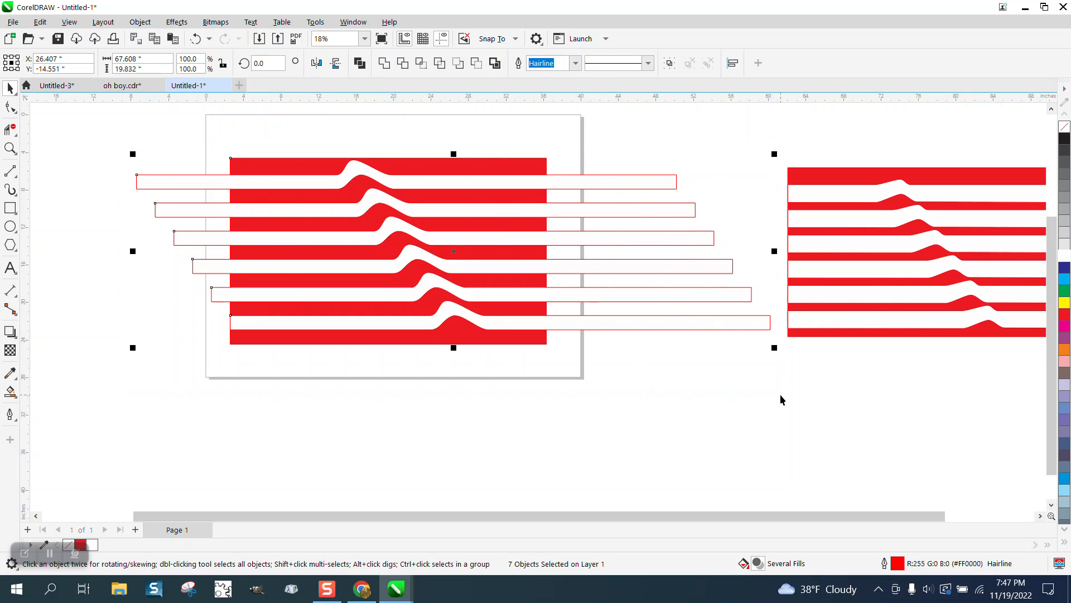
key(ctrl+g)
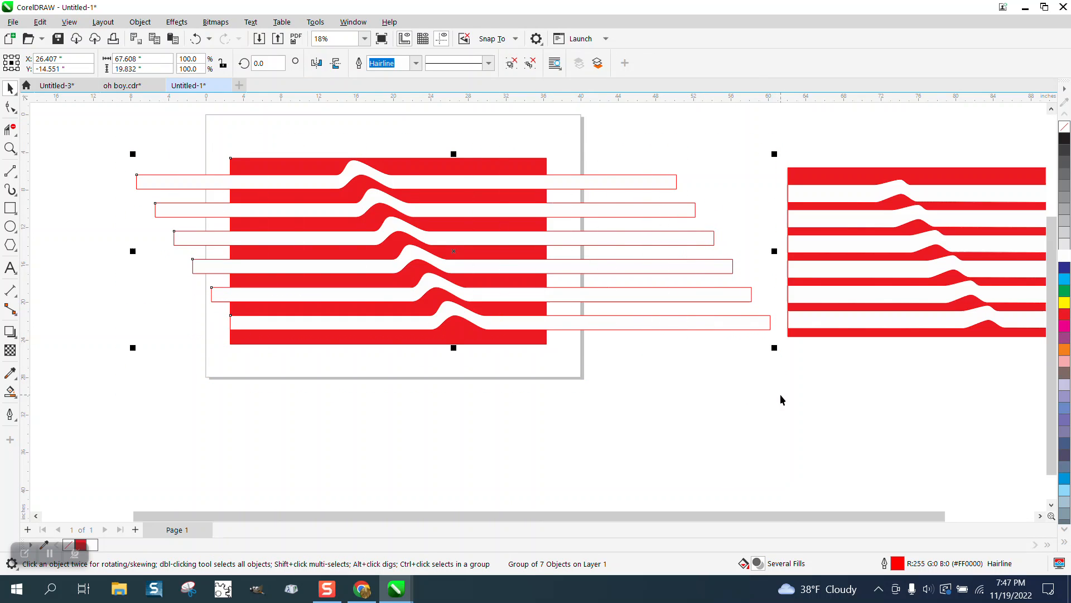
click(11, 209)
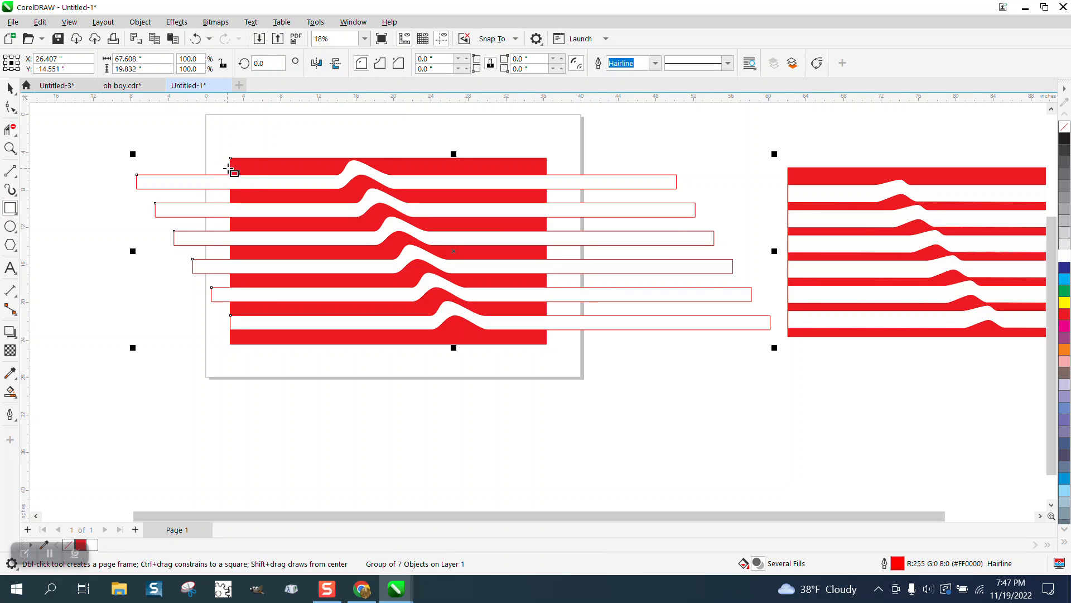
drag(230, 158, 547, 344)
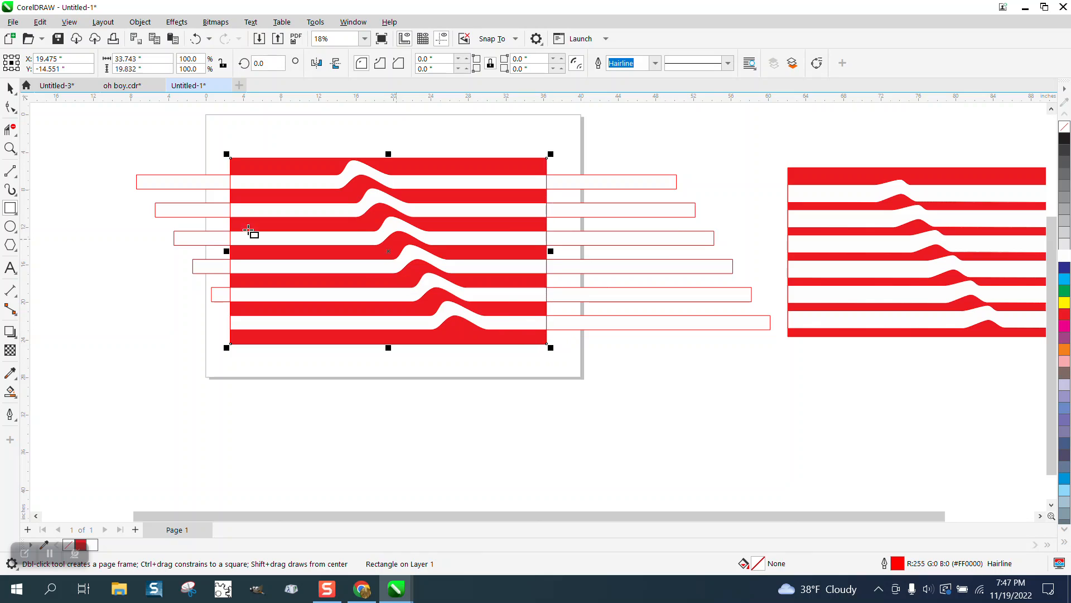
- Intersect the new rectangle with the stripe group, and move the resulting trimmed flag below the earlier flag beside the page
click(10, 88)
drag(123, 140, 812, 413)
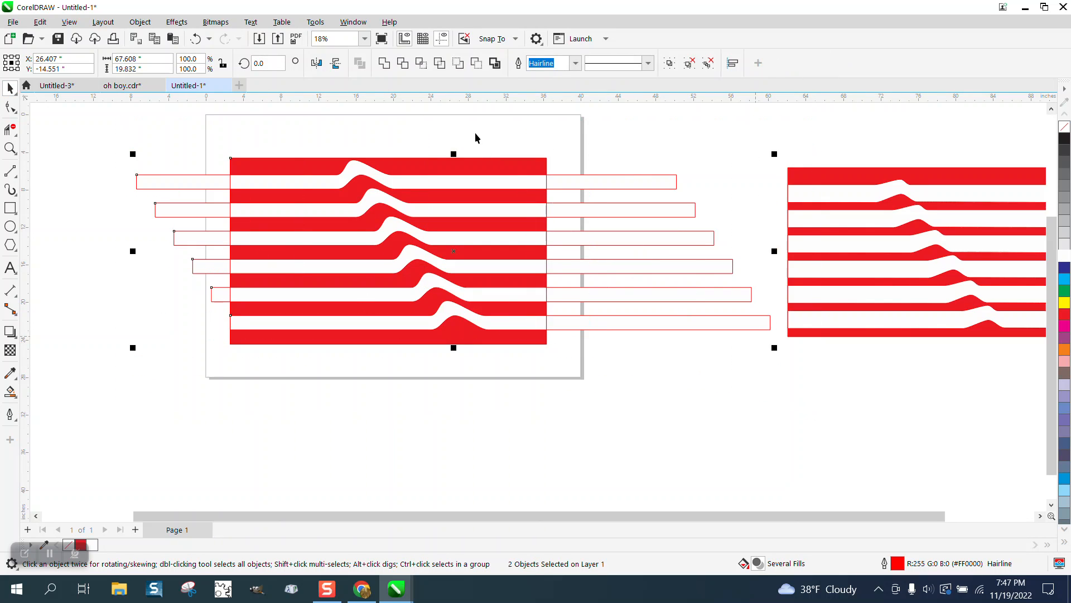
click(422, 63)
scroll(413, 142, down, 1)
drag(398, 232, 735, 355)
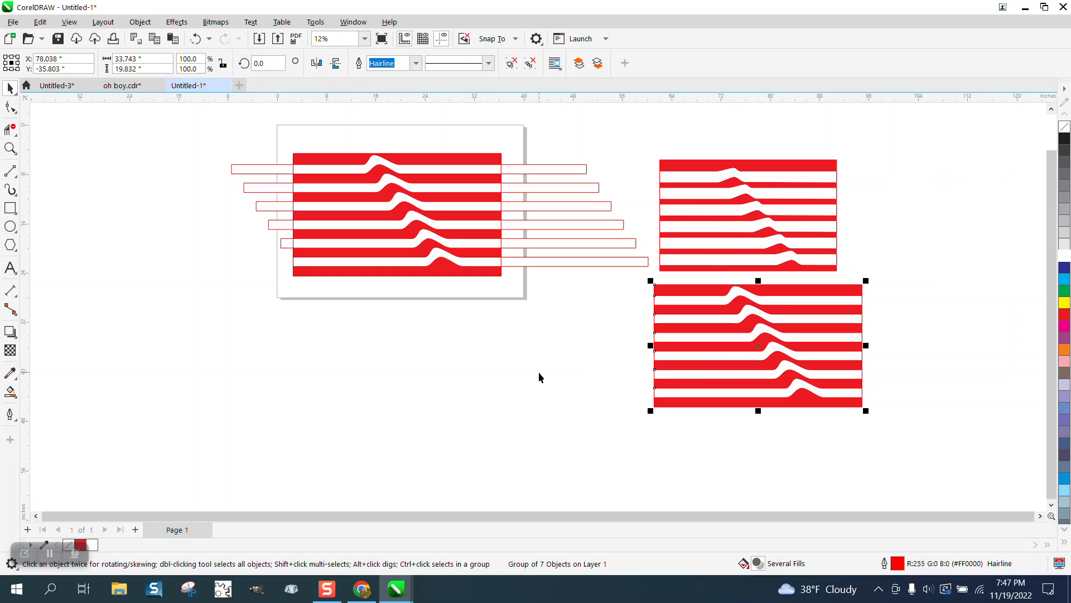
- Examine the trimmed flag's stripe edges and wave bumps up close, and compare it with the earlier flag above
click(10, 149)
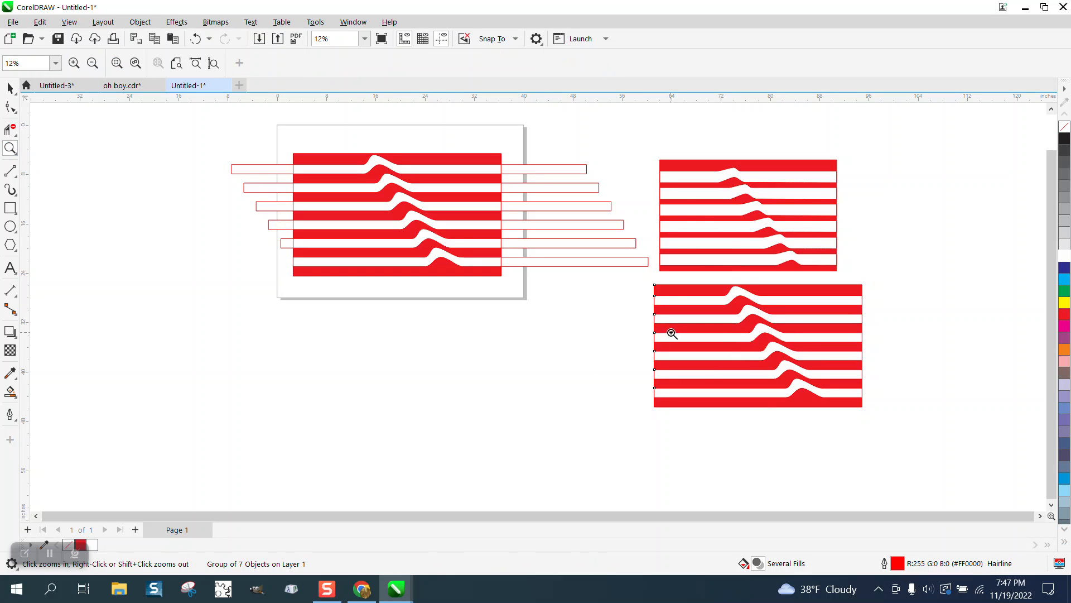
drag(640, 268, 920, 431)
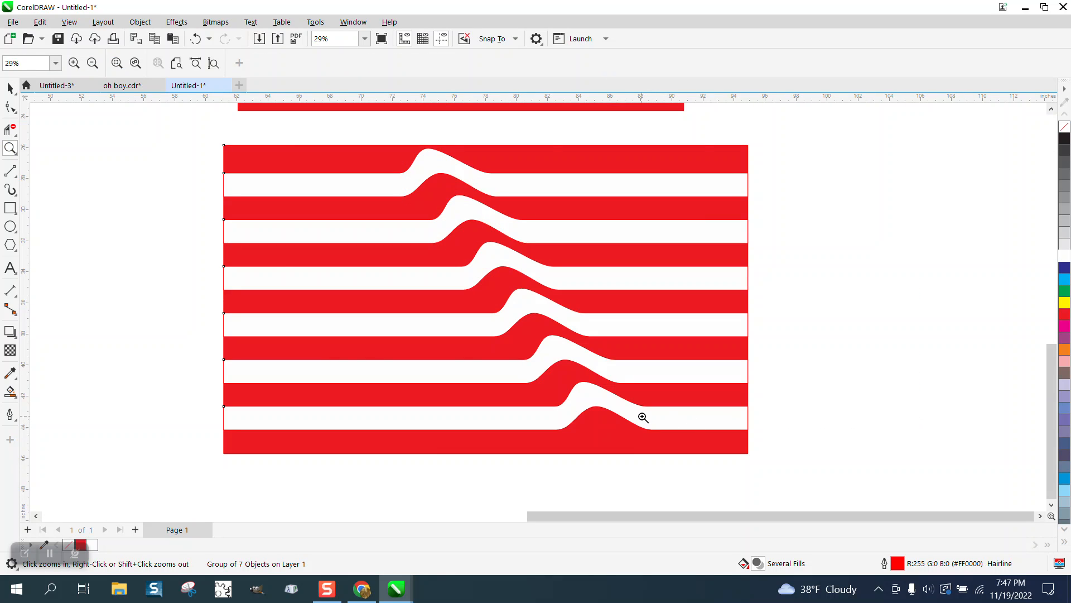
scroll(574, 386, down, 1)
scroll(584, 381, down, 3)
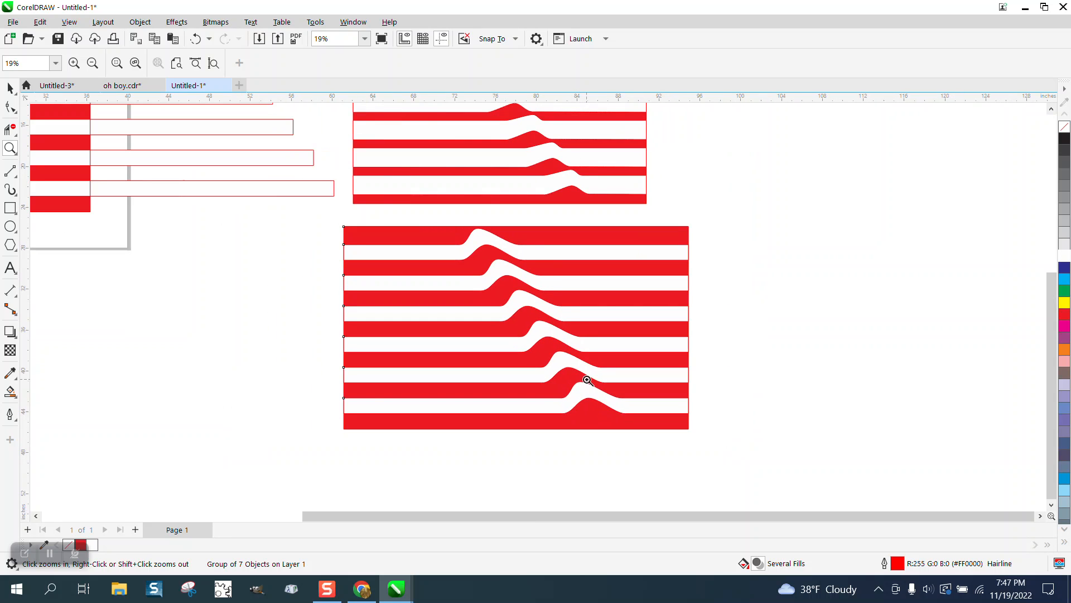
scroll(589, 379, down, 1)
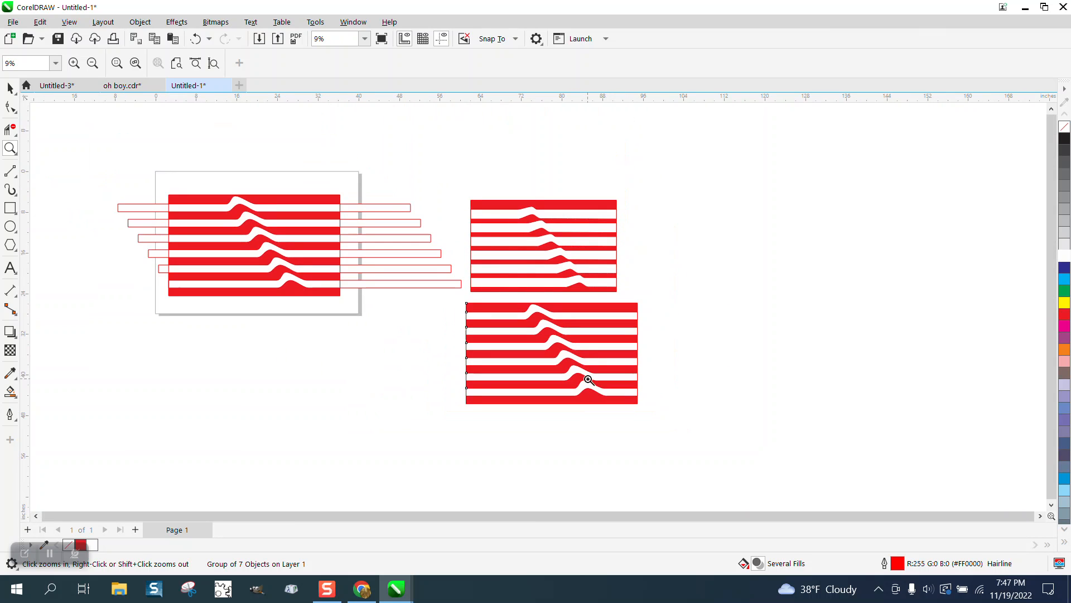
drag(459, 204, 756, 446)
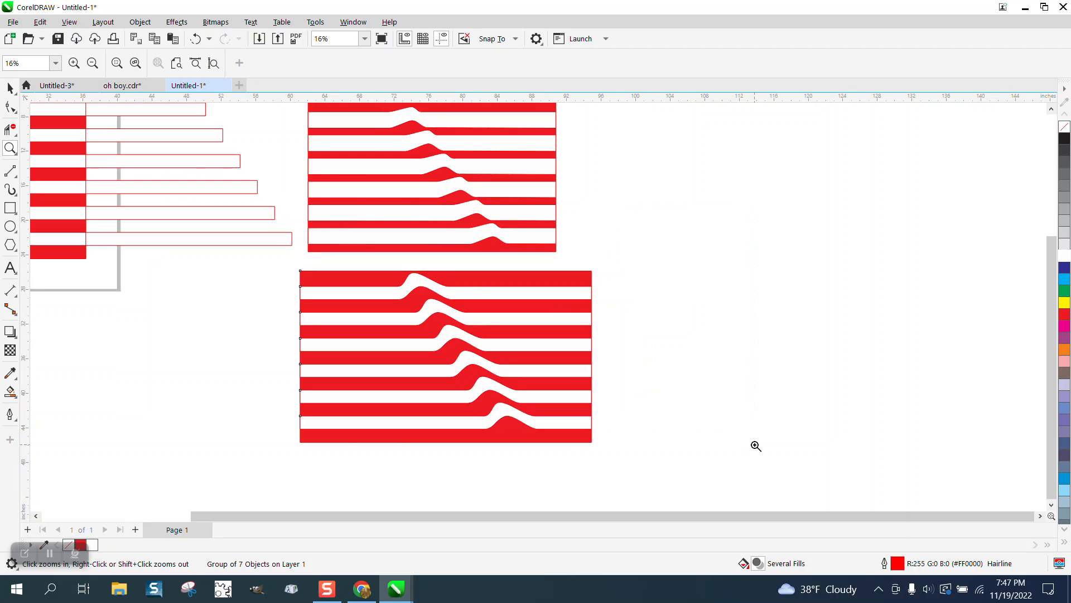